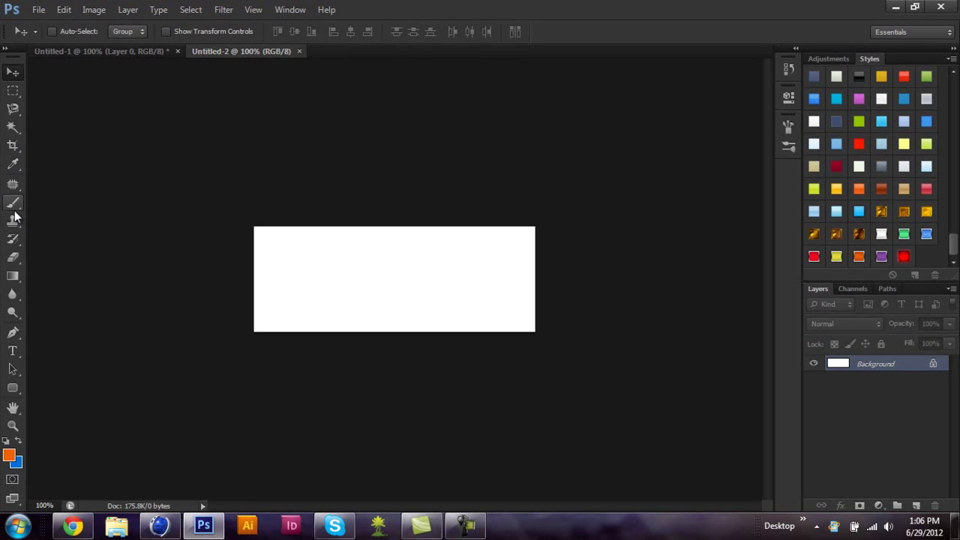
# Step: Switch to the Brush tool and pick the 405 px brush preset
pyautogui.click(13, 203)
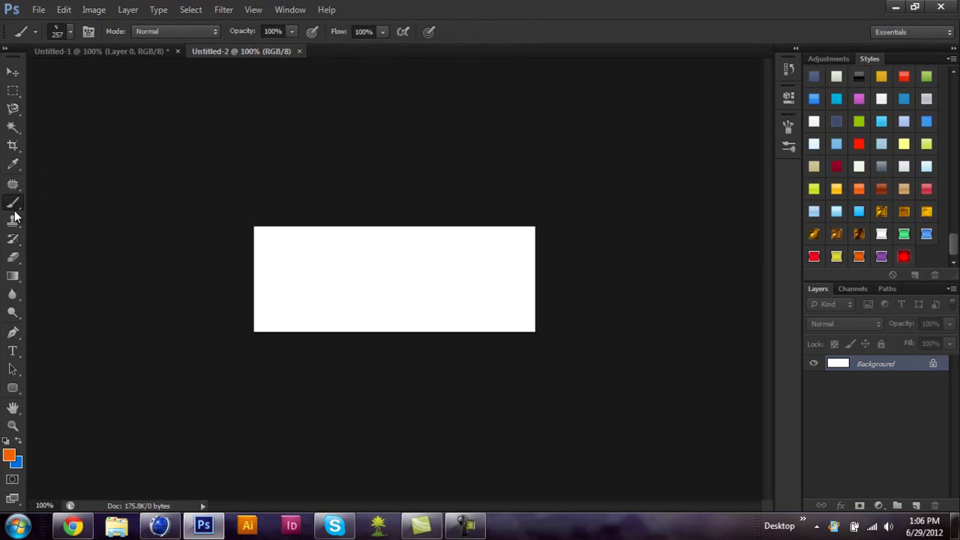
pyautogui.click(72, 31)
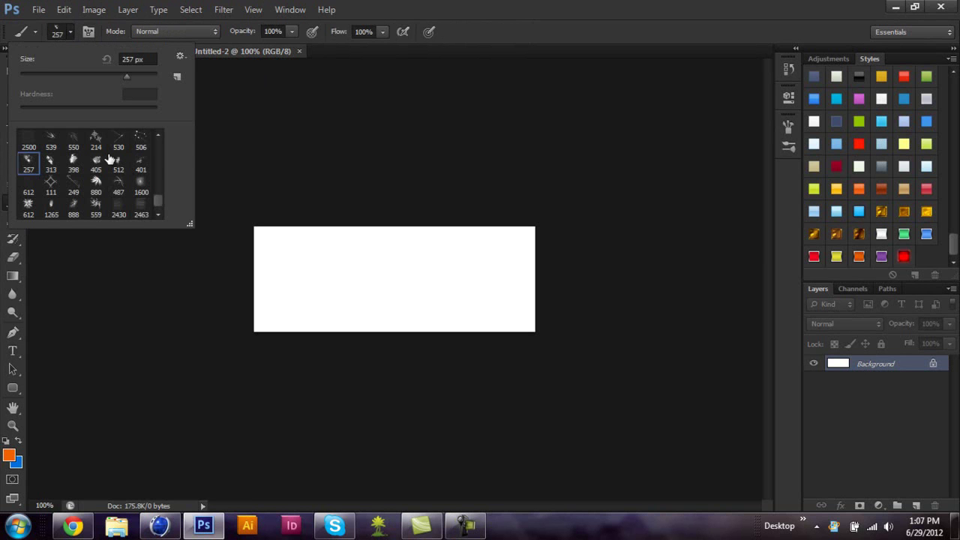
pyautogui.doubleClick(103, 160)
# Step: Browse the Brusheezy brush set search results, then return to the Untitled-2 document
pyautogui.click(73, 525)
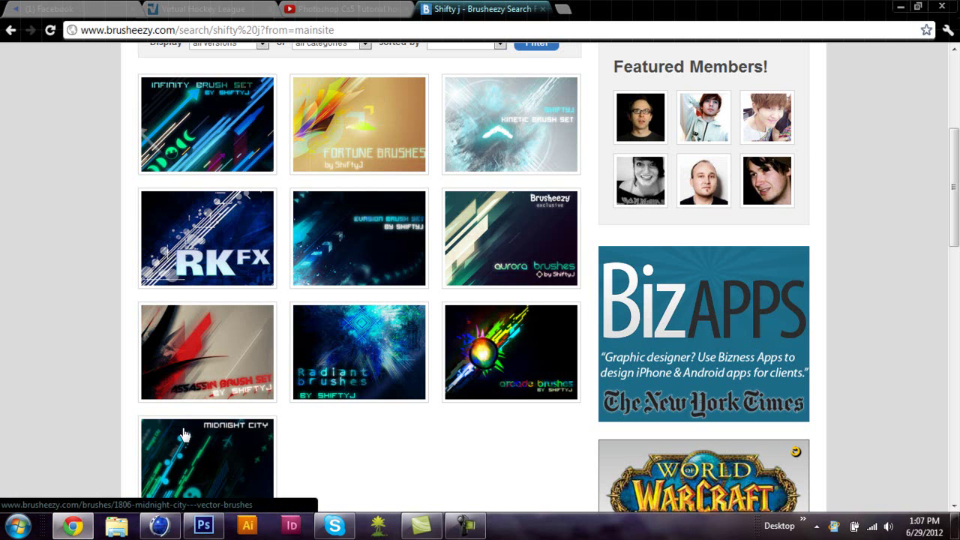
pyautogui.scroll(3, 345, 225)
pyautogui.scroll(1, 345, 225)
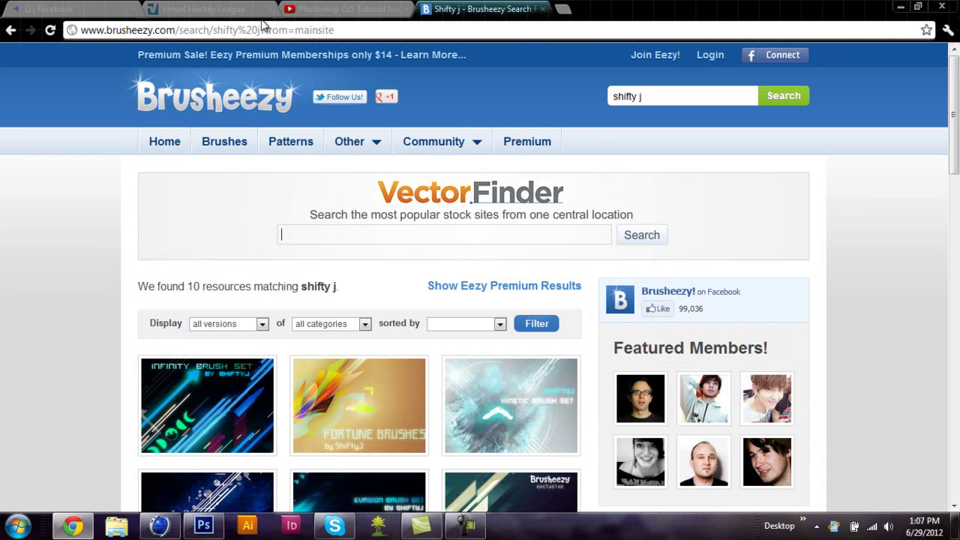
pyautogui.scroll(-1, 679, 199)
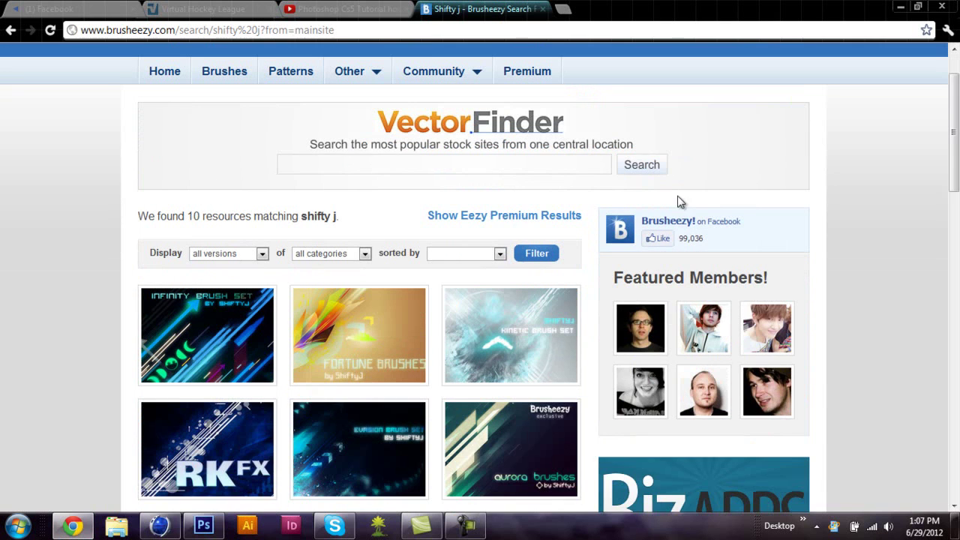
pyautogui.scroll(1, 668, 210)
pyautogui.scroll(-1, 794, 212)
pyautogui.scroll(-1, 525, 330)
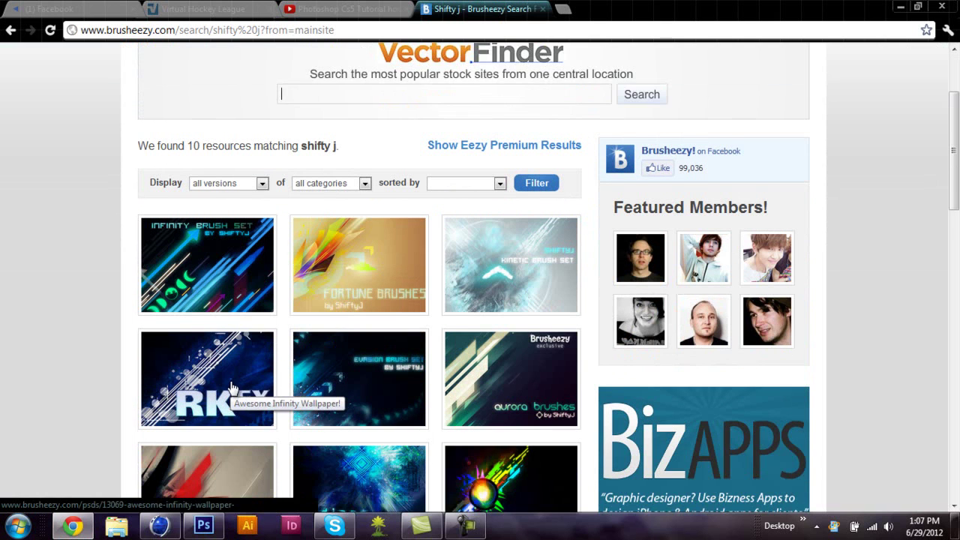
pyautogui.scroll(-1, 225, 390)
pyautogui.scroll(-1, 52, 236)
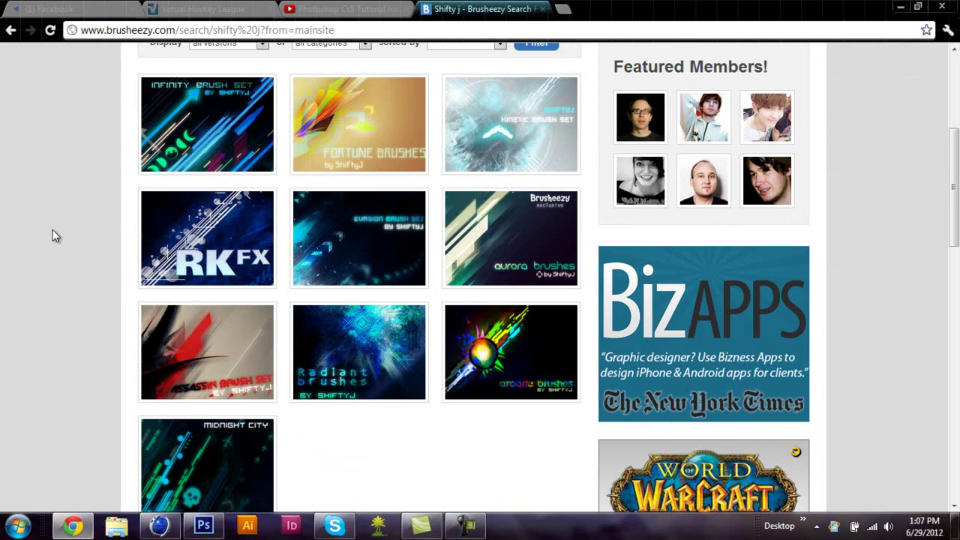
pyautogui.scroll(1, 403, 405)
pyautogui.click(203, 525)
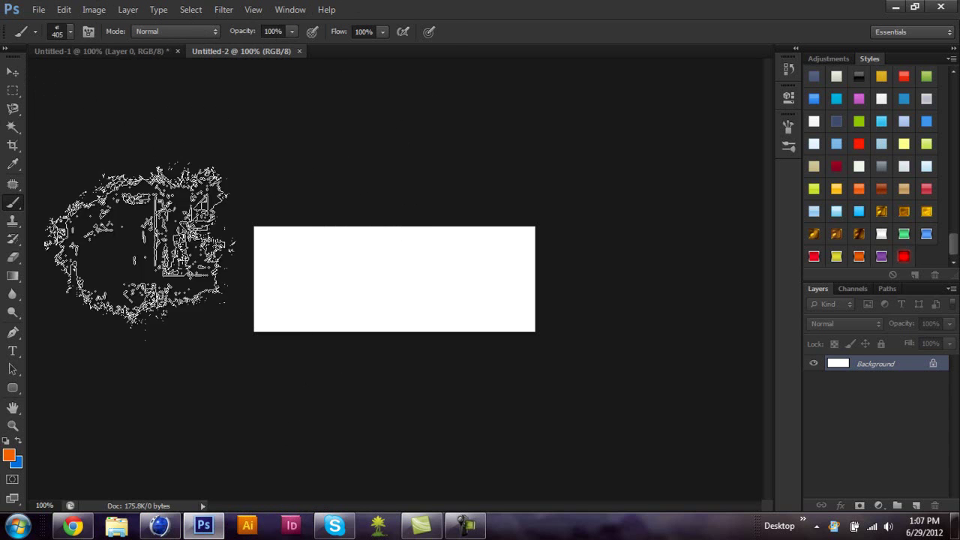
# Step: Confirm Topaz Labs appears under the Filter menu, then bring up the Topaz install tutorial video
pyautogui.click(222, 9)
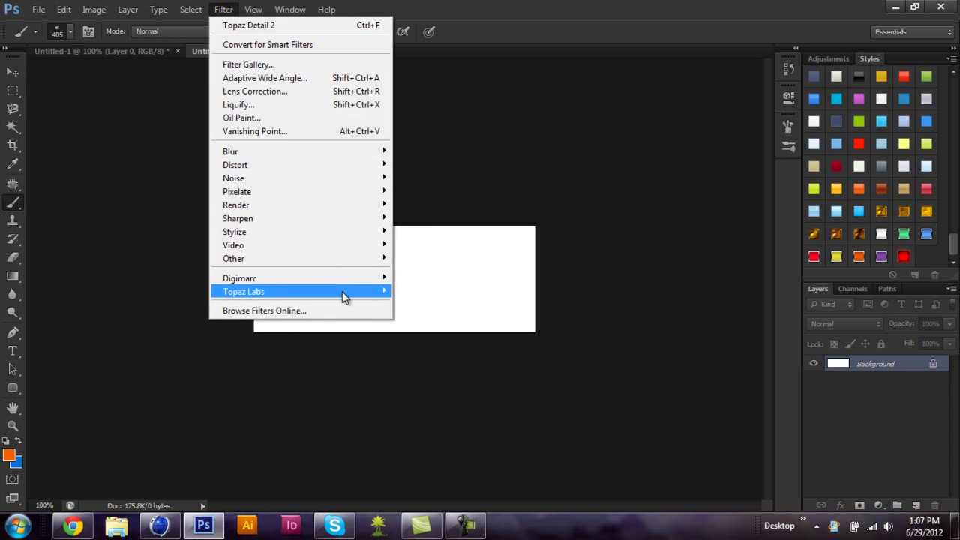
pyautogui.moveTo(341, 298)
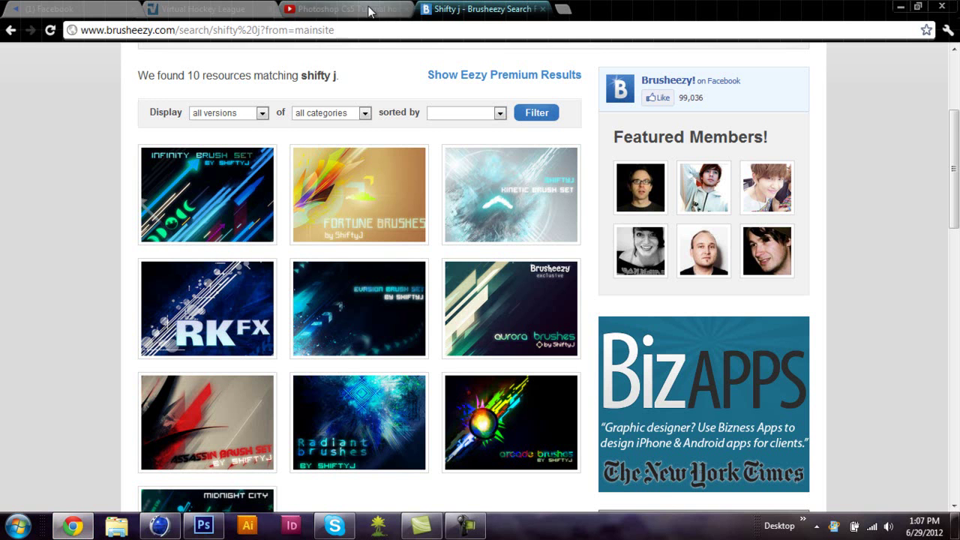
pyautogui.click(368, 11)
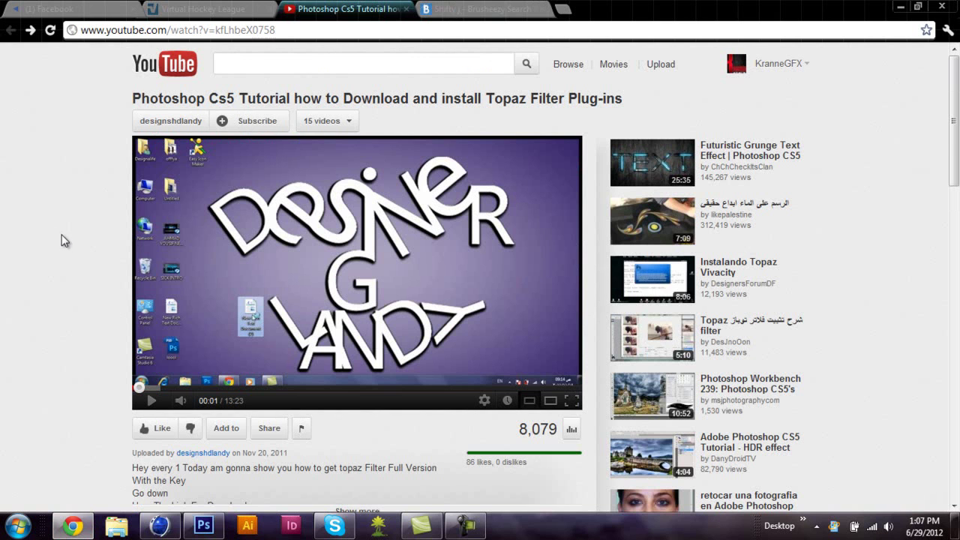
# Step: Scroll through the Topaz filter installation video page, then go to the Brusheezy search tab
pyautogui.scroll(-1, 64, 241)
pyautogui.scroll(1, 65, 241)
pyautogui.scroll(-1, 64, 241)
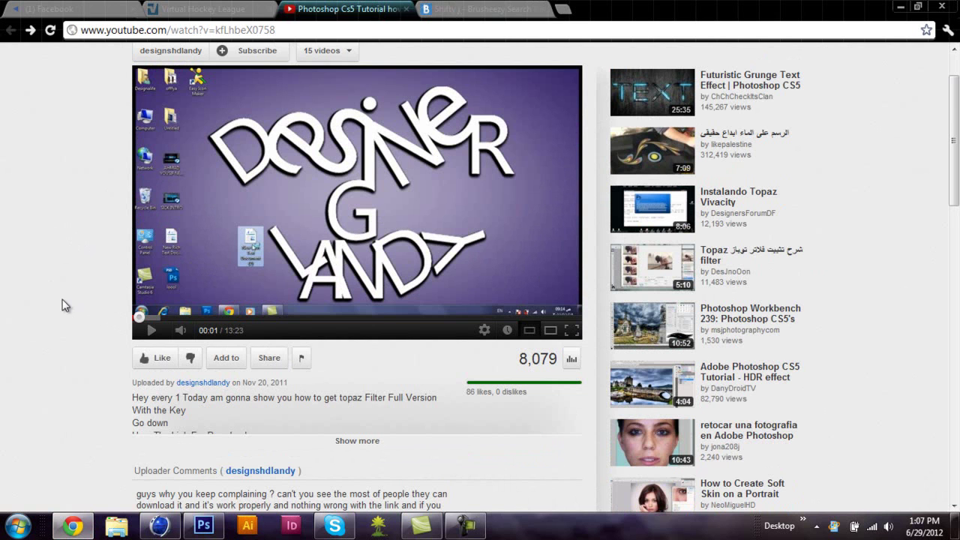
pyautogui.scroll(1, 392, 111)
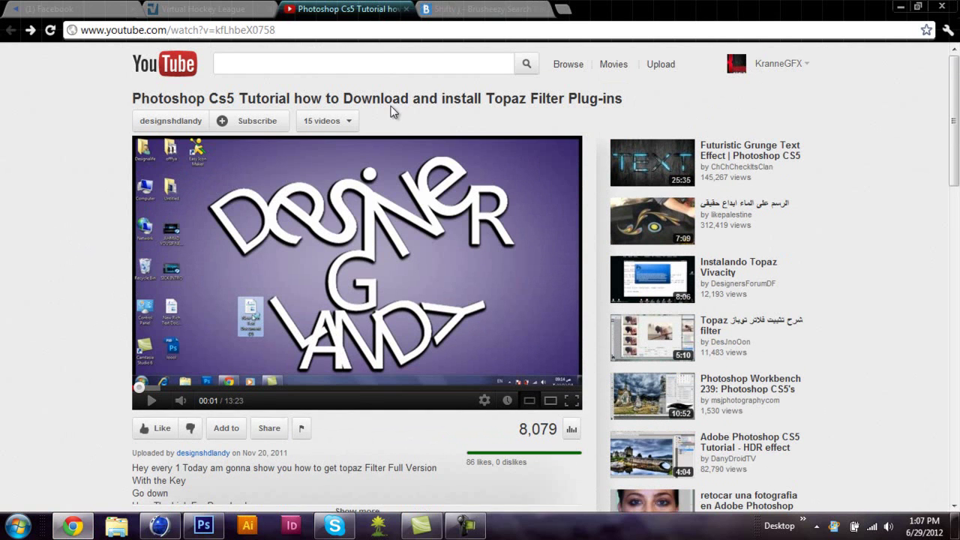
pyautogui.click(479, 9)
# Step: Convert the locked Background into Layer 0 using Layer from Background
pyautogui.click(204, 525)
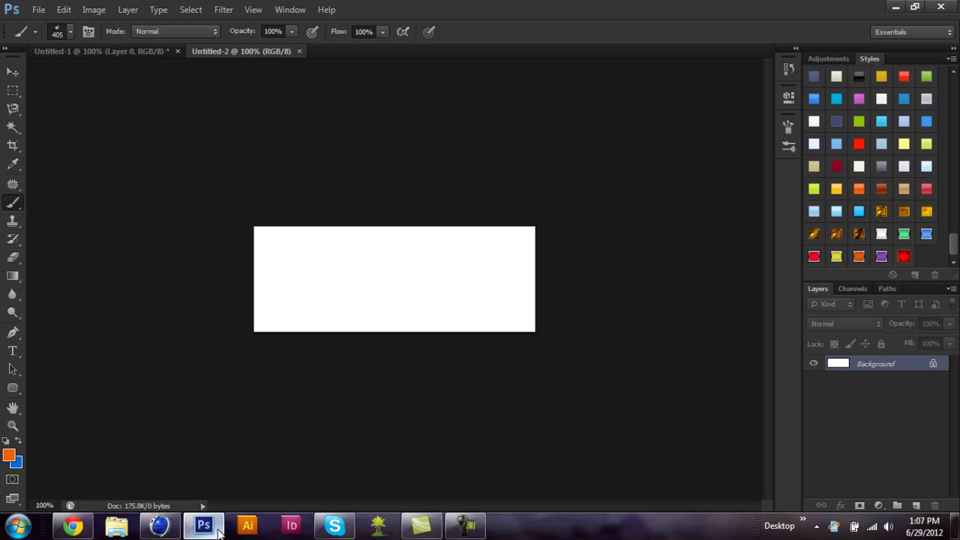
pyautogui.rightClick(893, 366)
pyautogui.click(874, 379)
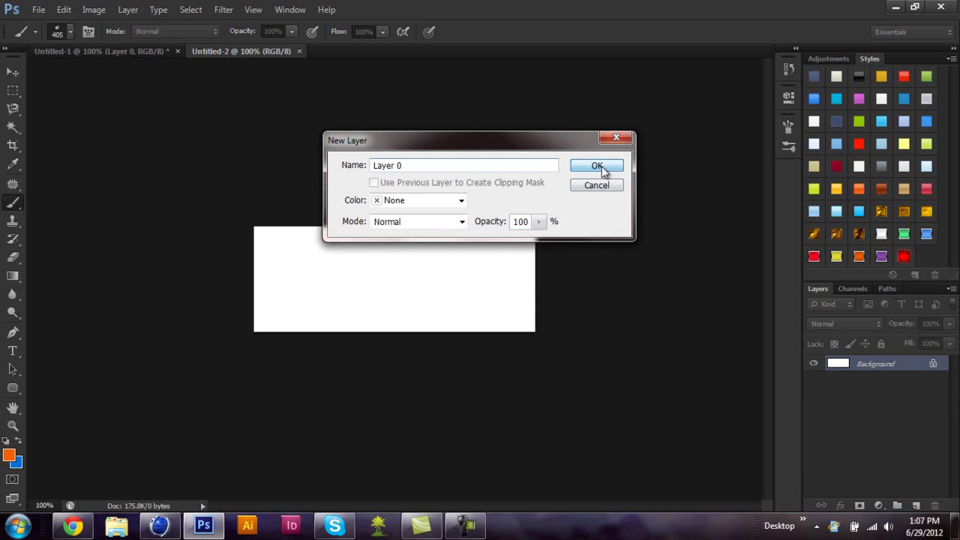
pyautogui.click(602, 169)
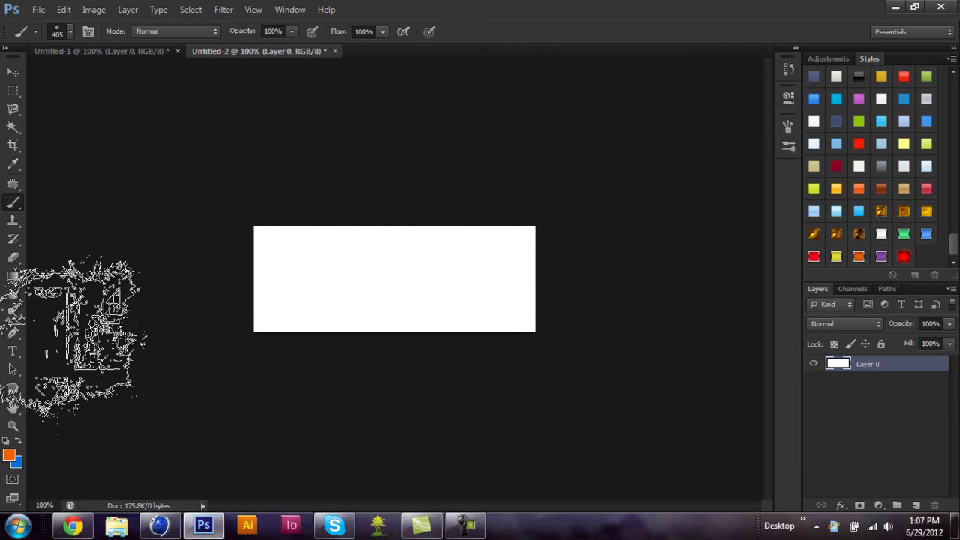
# Step: Set the foreground colour to red #c70000
pyautogui.click(10, 454)
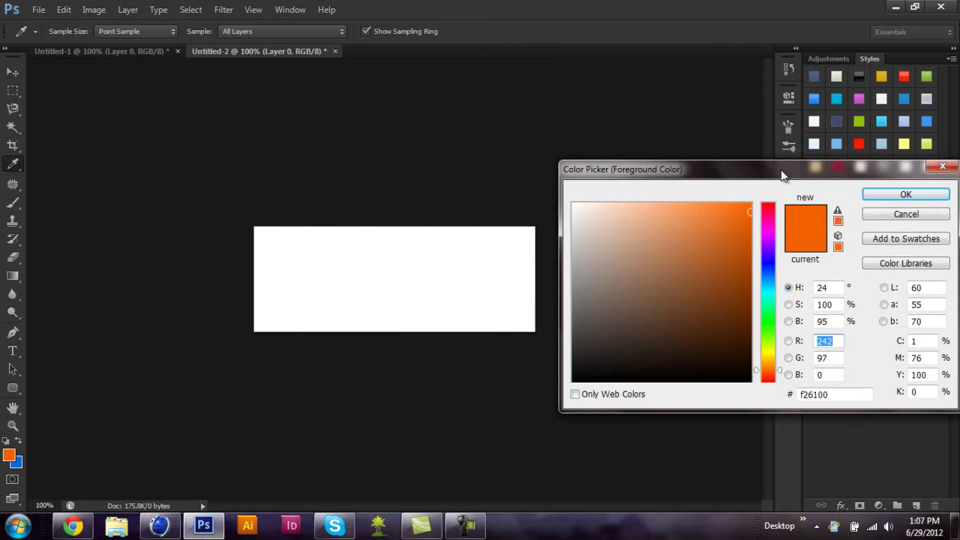
pyautogui.moveTo(781, 169); pyautogui.dragTo(770, 130)
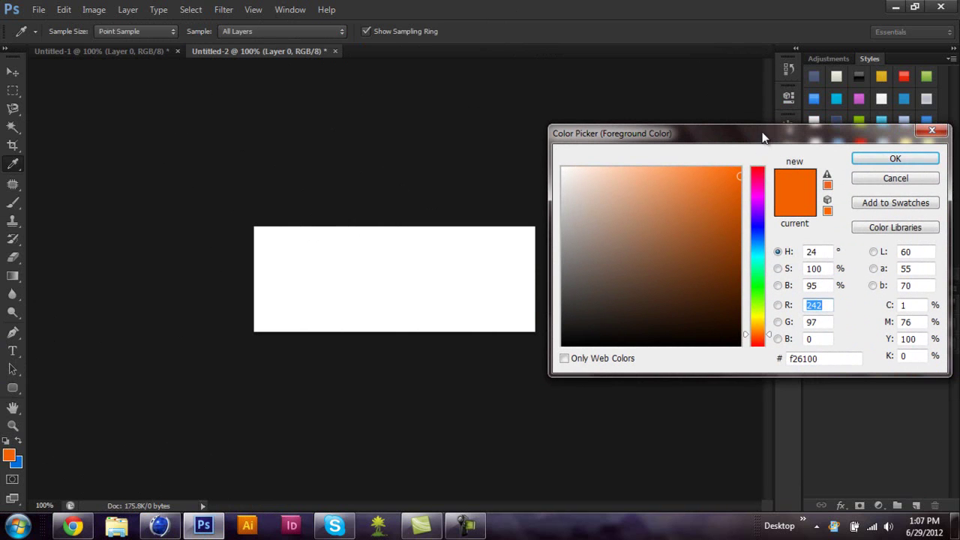
pyautogui.moveTo(746, 143); pyautogui.dragTo(567, 92)
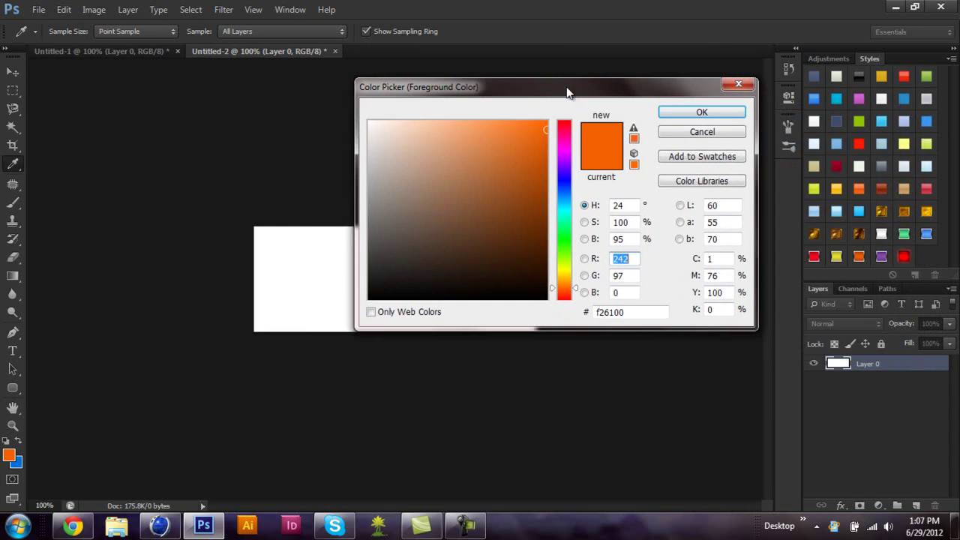
pyautogui.moveTo(569, 179); pyautogui.dragTo(569, 120)
pyautogui.moveTo(546, 160)
pyautogui.mouseDown()
pyautogui.moveTo(561, 150)
pyautogui.moveTo(555, 159)
pyautogui.mouseUp()
pyautogui.click(702, 112)
# Step: With the Brush tool active, set the foreground colour to black (B 0)
pyautogui.press('b')
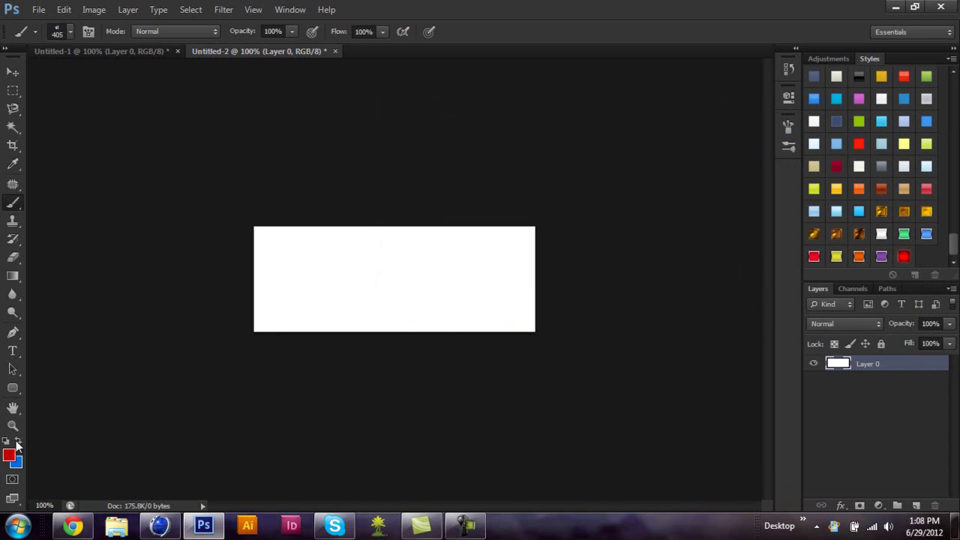
pyautogui.click(6, 453)
pyautogui.write('0')
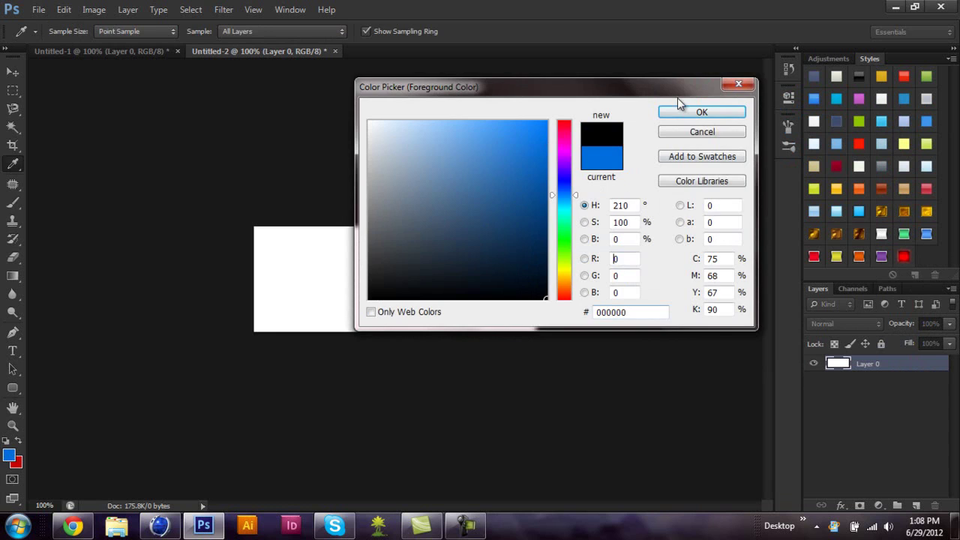
pyautogui.click(677, 113)
# Step: Pick the 456 px brush, try a black stroke, and undo it
pyautogui.click(70, 32)
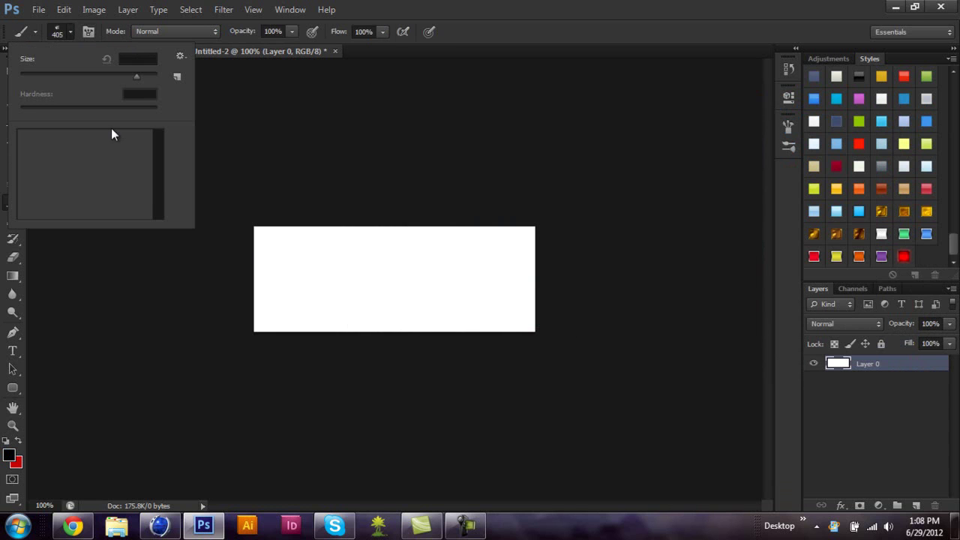
pyautogui.scroll(5, 126, 183)
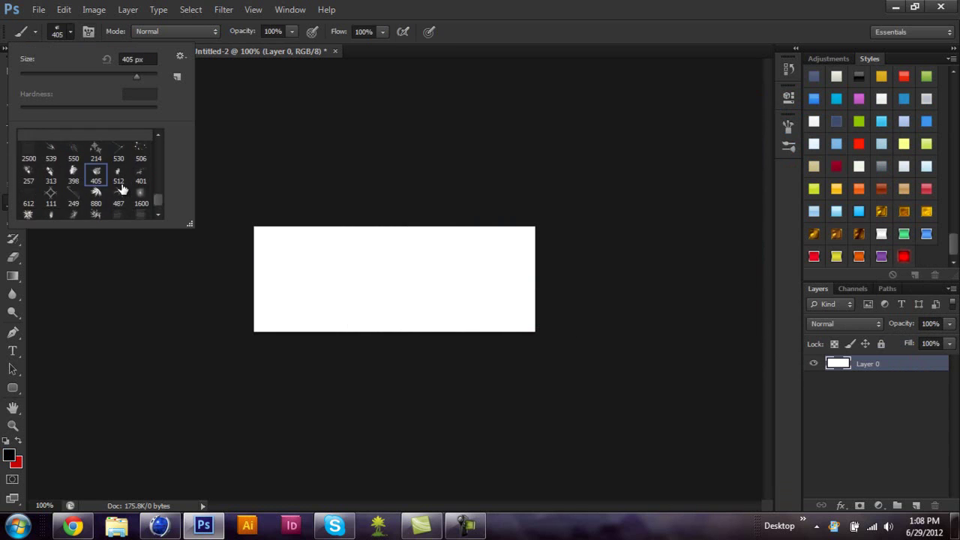
pyautogui.scroll(8, 120, 189)
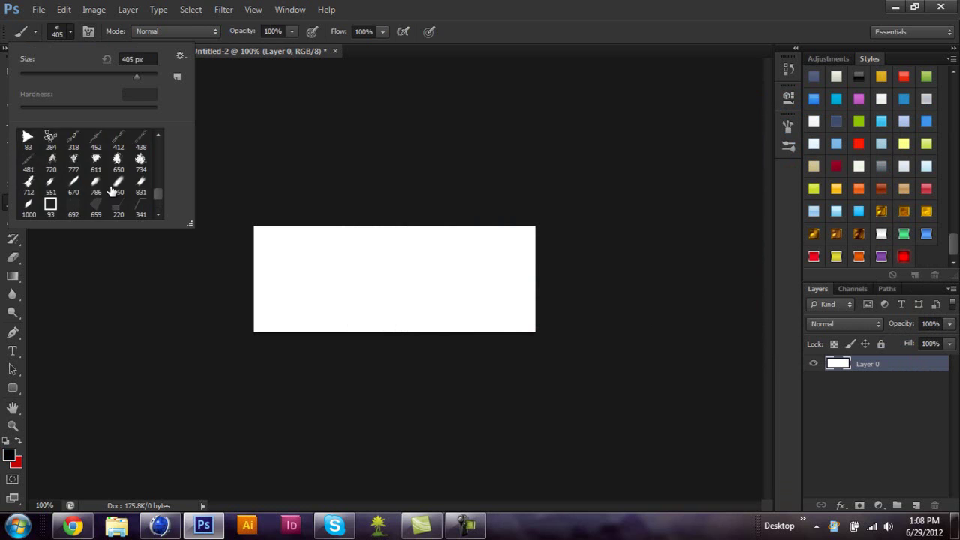
pyautogui.scroll(8, 112, 191)
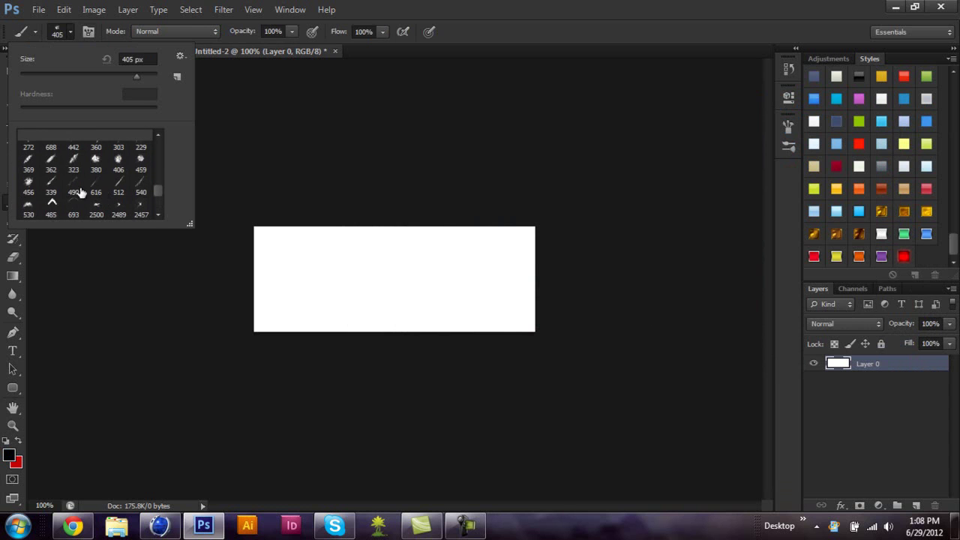
pyautogui.doubleClick(33, 190)
pyautogui.moveTo(385, 247)
pyautogui.mouseDown()
pyautogui.moveTo(322, 285)
pyautogui.moveTo(517, 420)
pyautogui.moveTo(495, 311)
pyautogui.moveTo(182, 253)
pyautogui.moveTo(396, 253)
pyautogui.moveTo(450, 270)
pyautogui.mouseUp()
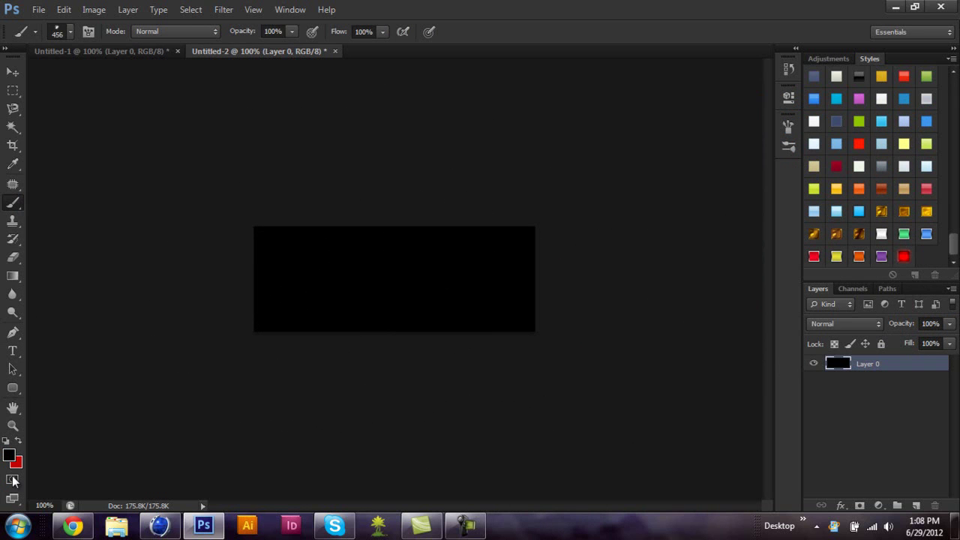
pyautogui.hotkey('ctrl', 'z')
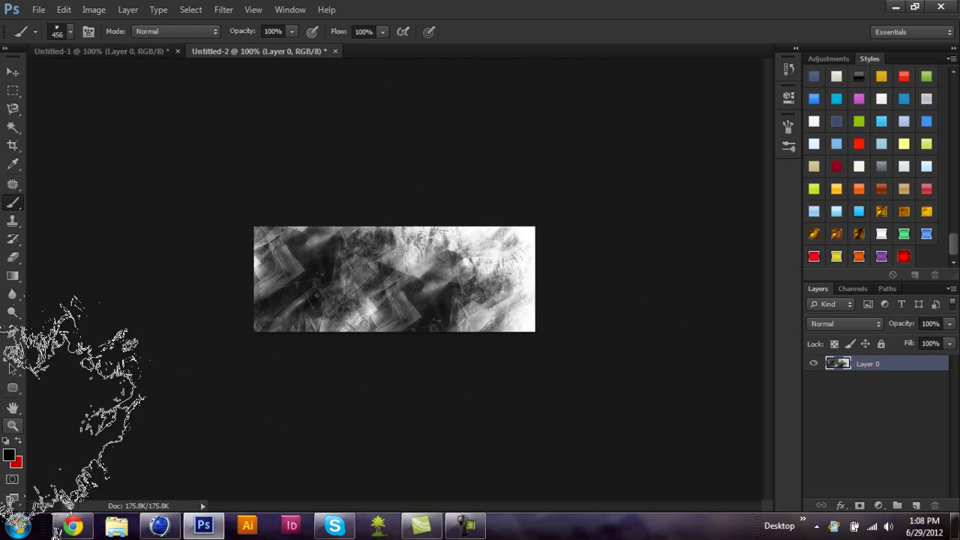
# Step: Paint red grunge strokes over the texture, then black strokes over its left side
pyautogui.click(19, 448)
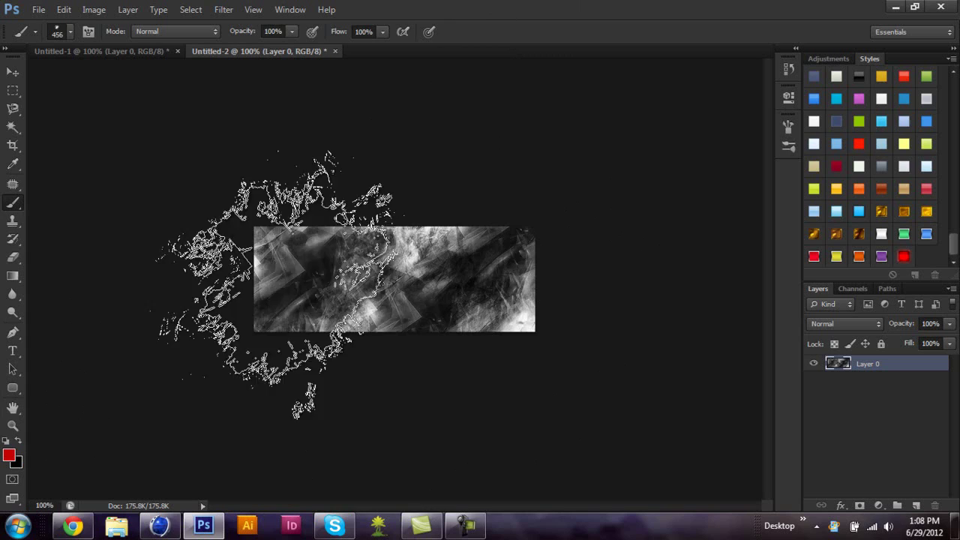
pyautogui.moveTo(257, 290)
pyautogui.mouseDown()
pyautogui.moveTo(280, 367)
pyautogui.moveTo(459, 392)
pyautogui.moveTo(643, 380)
pyautogui.moveTo(380, 109)
pyautogui.moveTo(438, 167)
pyautogui.moveTo(676, 216)
pyautogui.moveTo(614, 292)
pyautogui.moveTo(155, 243)
pyautogui.moveTo(129, 134)
pyautogui.moveTo(284, 221)
pyautogui.moveTo(293, 209)
pyautogui.moveTo(417, 171)
pyautogui.moveTo(434, 312)
pyautogui.moveTo(428, 390)
pyautogui.mouseUp()
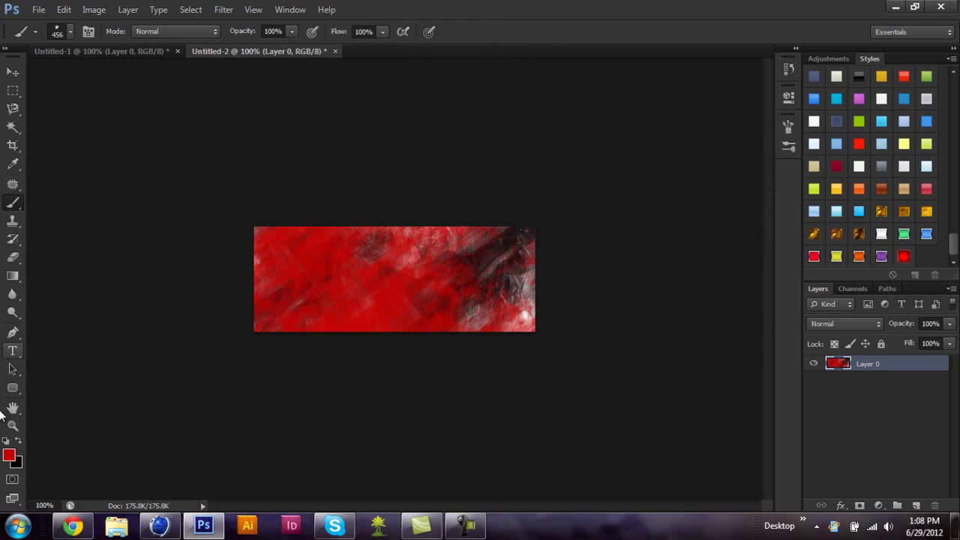
pyautogui.click(19, 449)
pyautogui.moveTo(225, 352)
pyautogui.mouseDown()
pyautogui.moveTo(334, 268)
pyautogui.moveTo(407, 323)
pyautogui.moveTo(707, 353)
pyautogui.moveTo(475, 188)
pyautogui.moveTo(365, 189)
pyautogui.mouseUp()
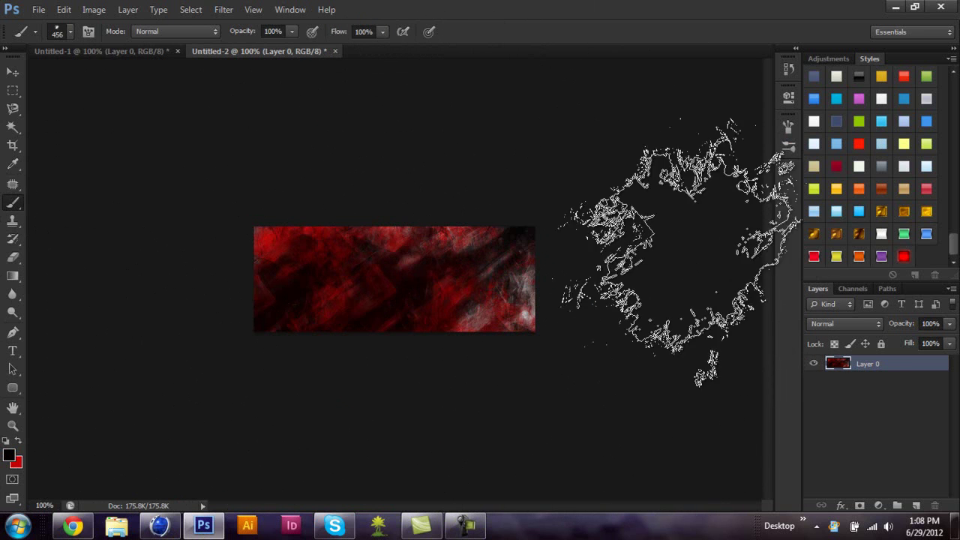
# Step: Choose the 459 px brush and leave black as foreground with red behind
pyautogui.click(65, 33)
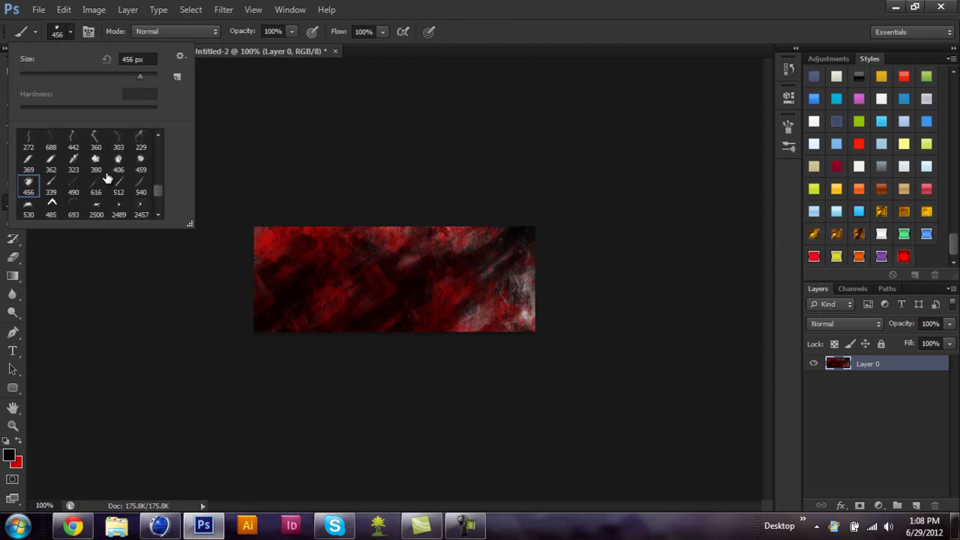
pyautogui.doubleClick(141, 169)
pyautogui.click(19, 448)
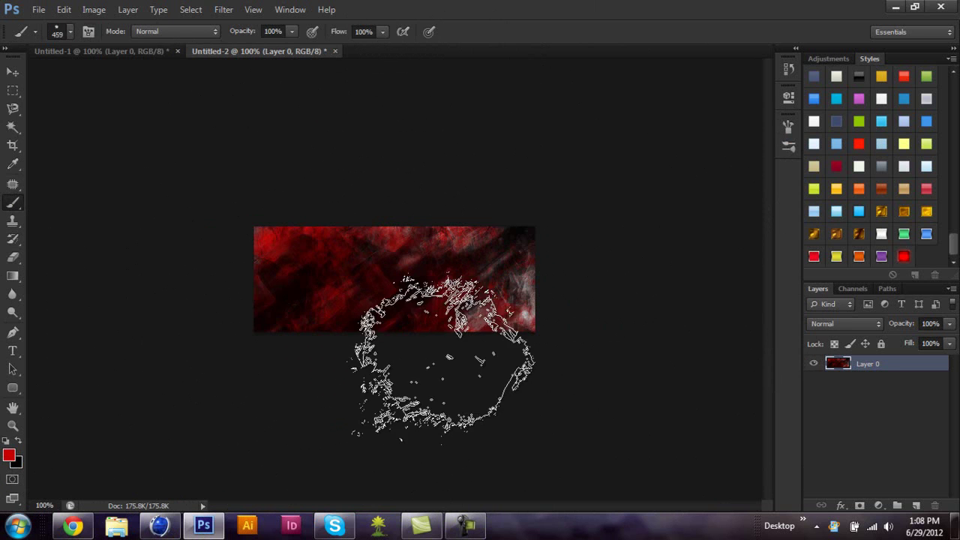
pyautogui.click(17, 448)
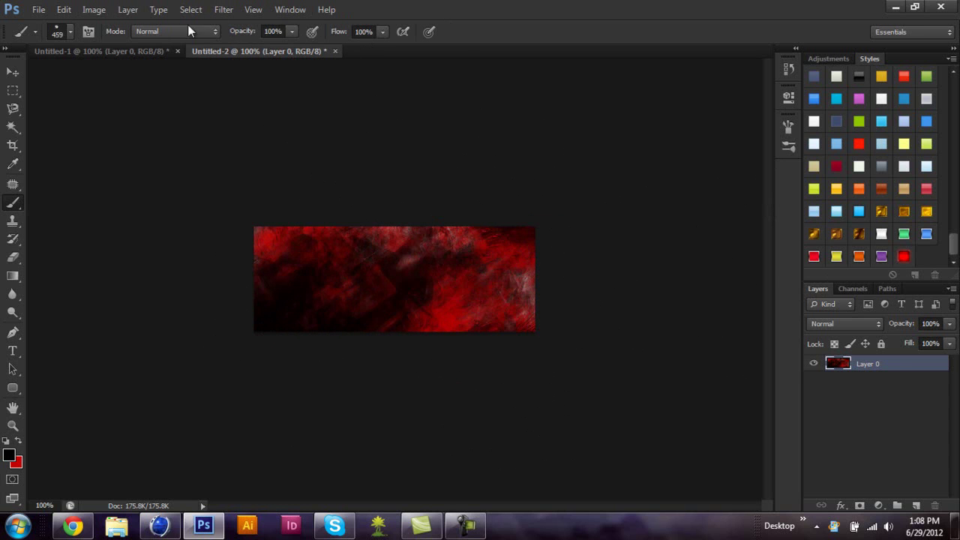
# Step: Run Filter > Topaz Labs > Topaz Adjust 4 on the grunge banner
pyautogui.click(225, 10)
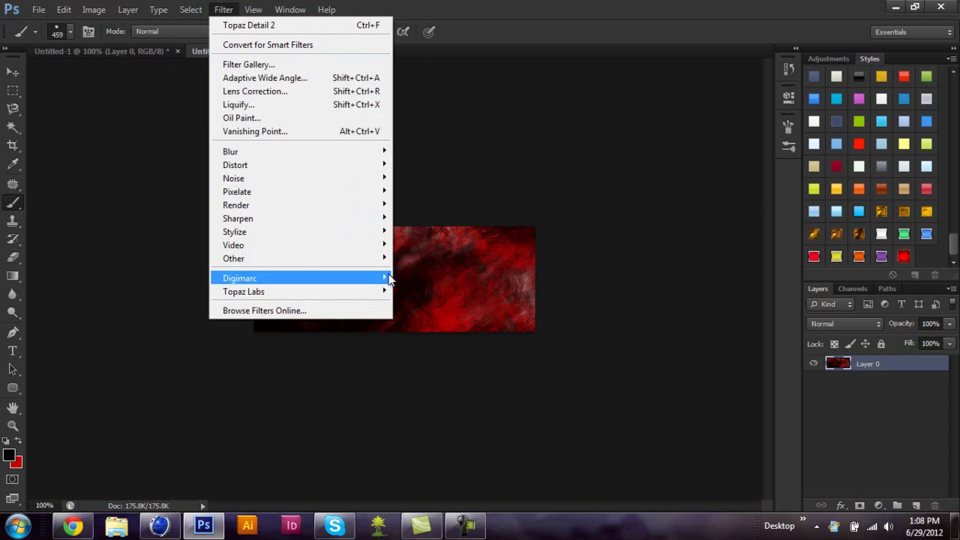
pyautogui.moveTo(333, 294)
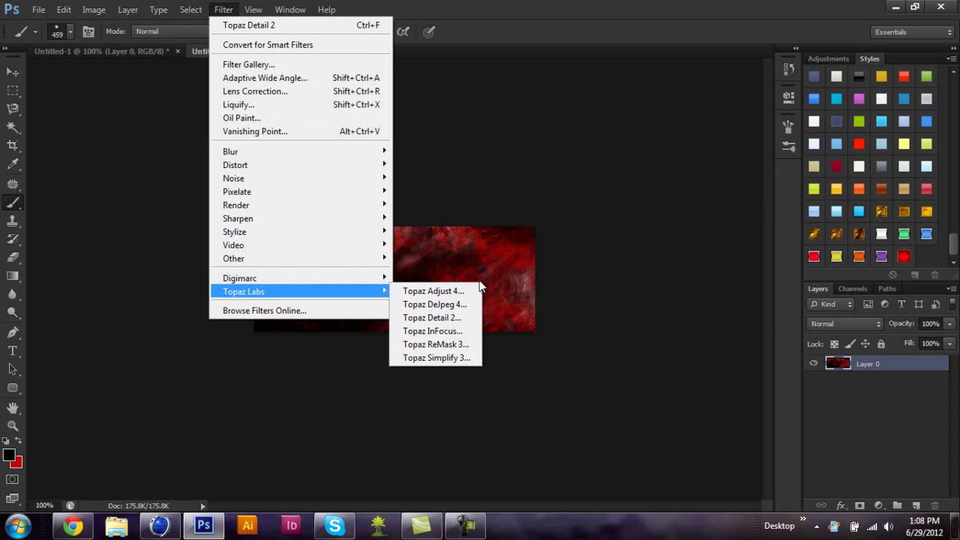
pyautogui.click(442, 291)
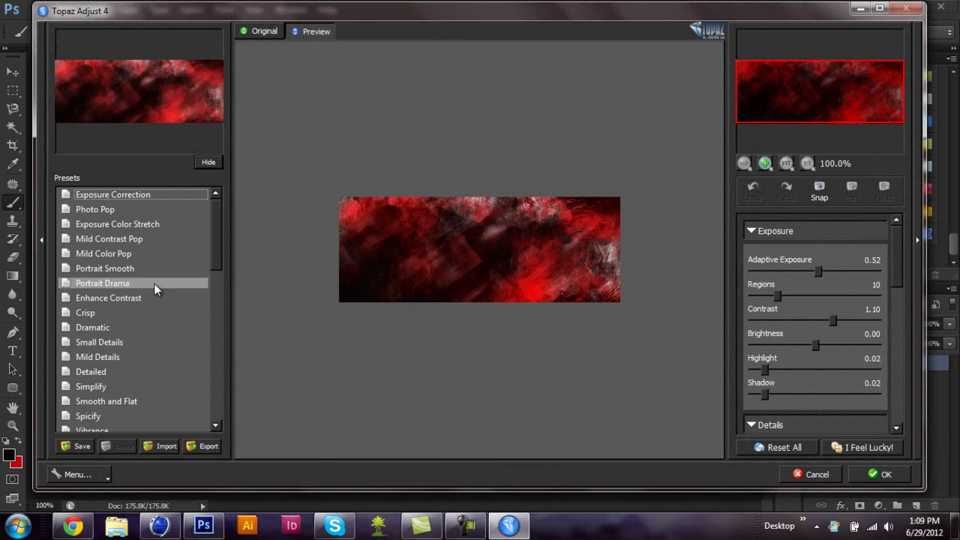
# Step: Preview the Photo Pop, Exposure Color Stretch, Mild Color Pop, Sketch - Pencil and Recovery - Shadow presets
pyautogui.click(158, 209)
pyautogui.click(146, 223)
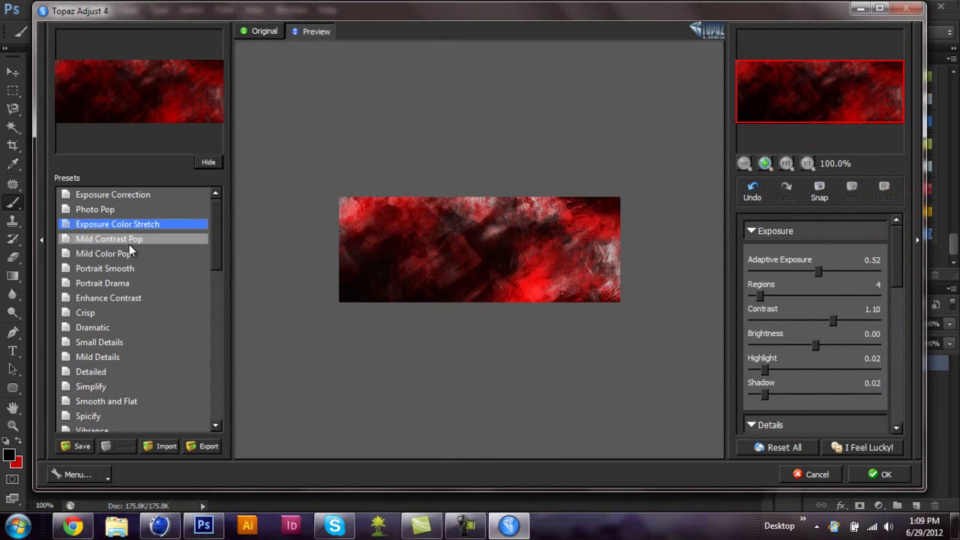
pyautogui.click(142, 253)
pyautogui.scroll(-10, 142, 252)
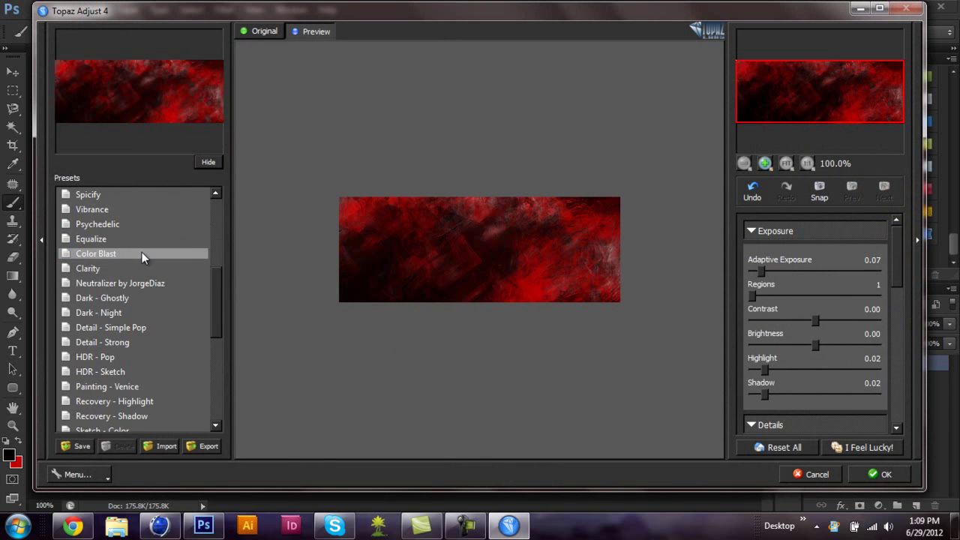
pyautogui.scroll(-1, 135, 397)
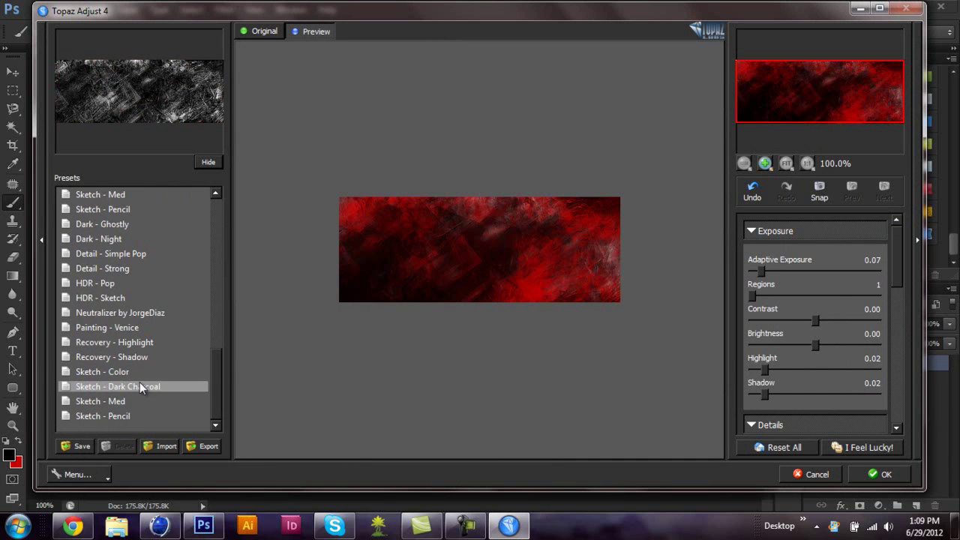
pyautogui.click(114, 417)
pyautogui.click(129, 357)
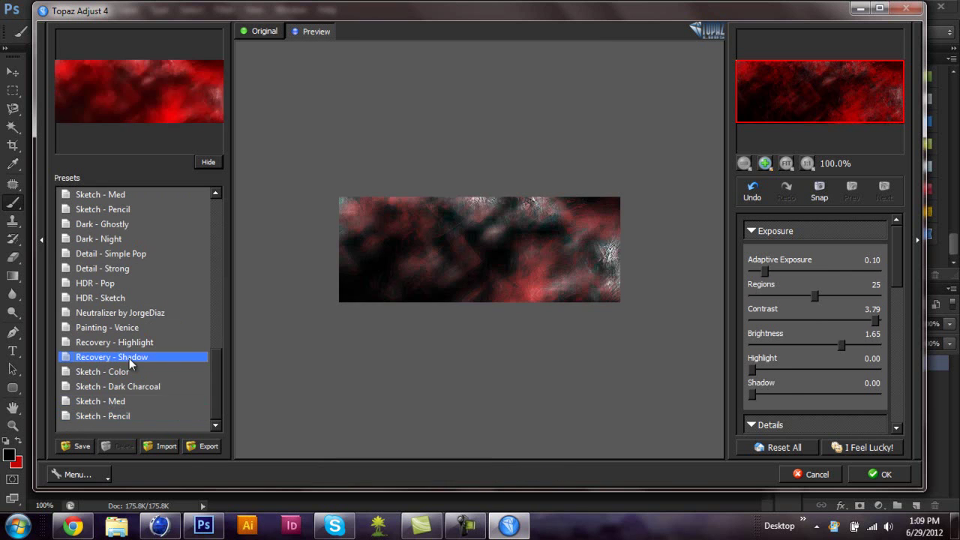
pyautogui.scroll(12, 136, 330)
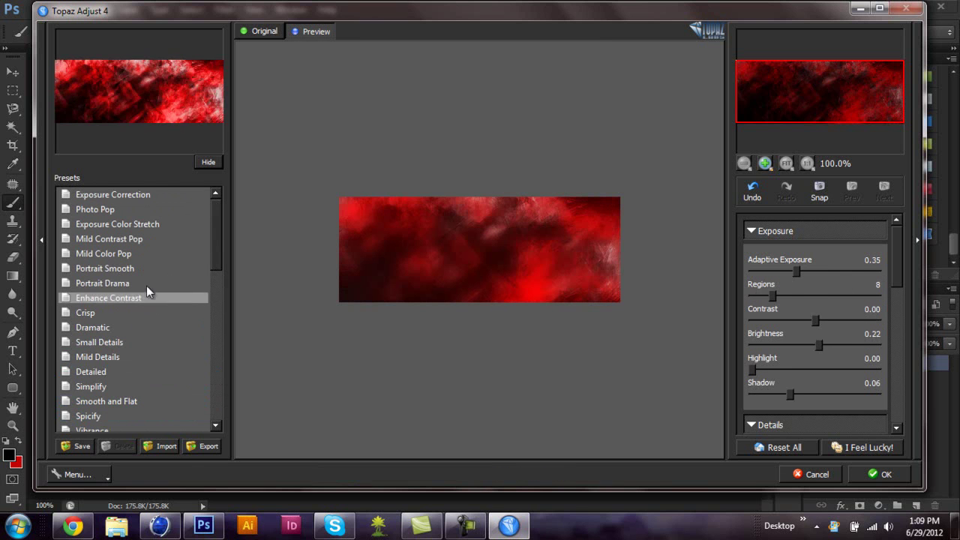
# Step: Start from Exposure Correction and tweak its sliders, raising adaptive exposure to 0.64
pyautogui.click(162, 193)
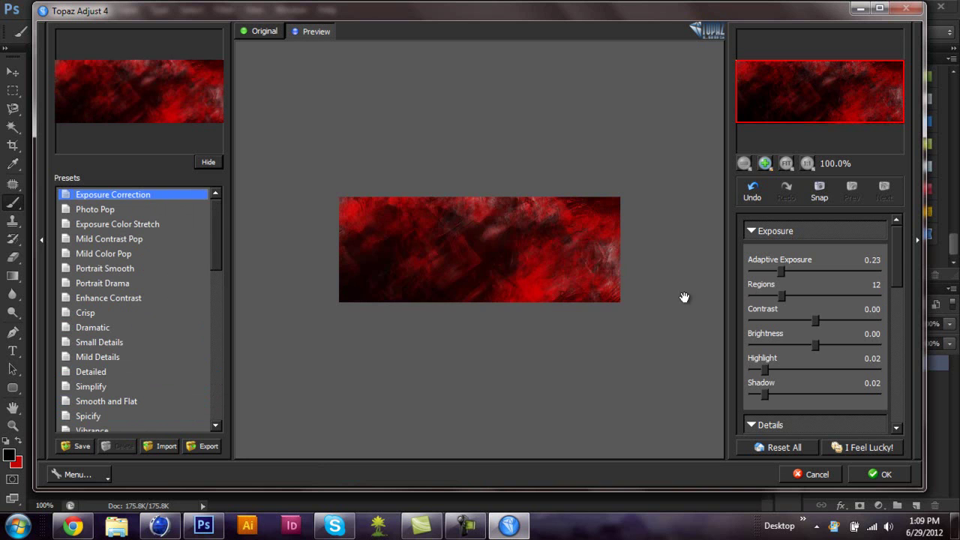
pyautogui.moveTo(810, 273); pyautogui.dragTo(831, 272)
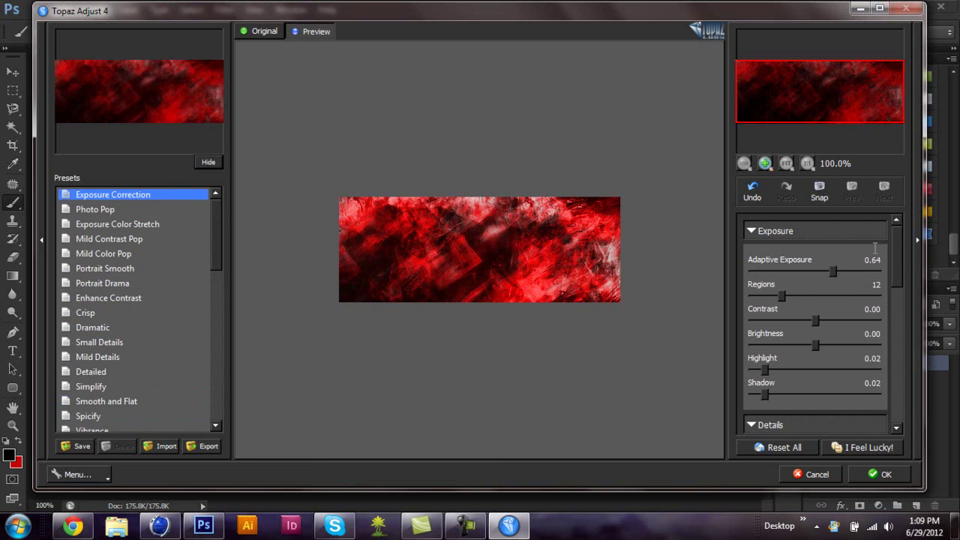
pyautogui.moveTo(782, 295); pyautogui.dragTo(822, 321)
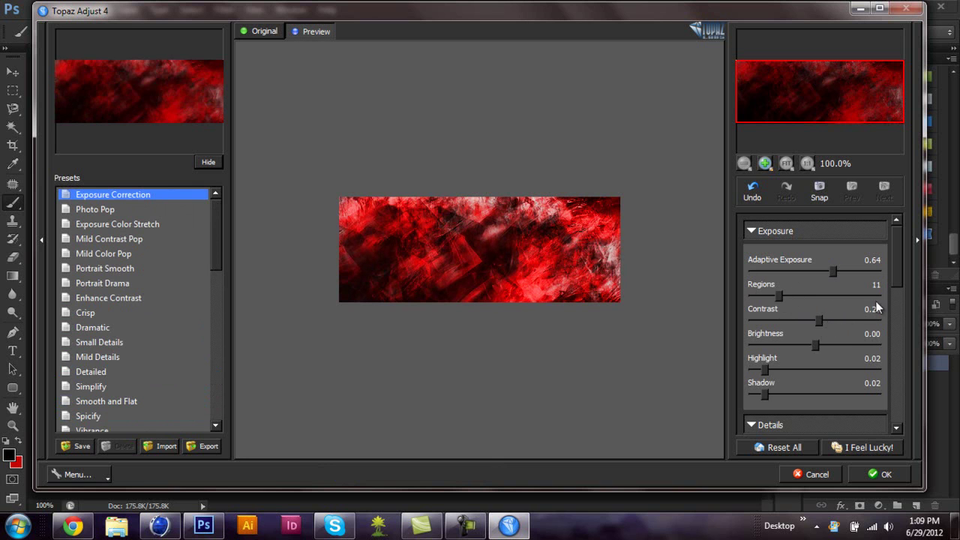
pyautogui.moveTo(896, 279); pyautogui.dragTo(890, 375)
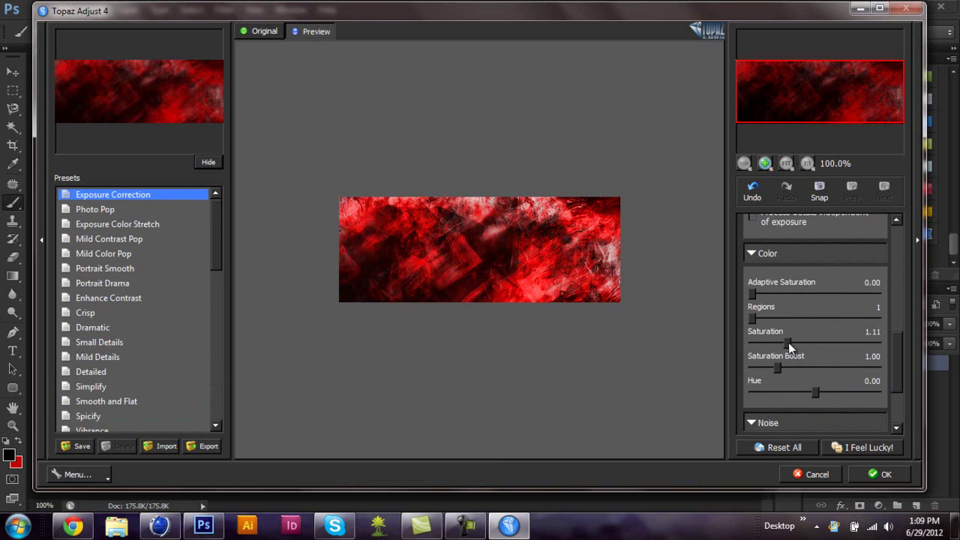
pyautogui.moveTo(788, 342)
pyautogui.mouseDown()
pyautogui.moveTo(796, 342)
pyautogui.moveTo(782, 342)
pyautogui.mouseUp()
pyautogui.scroll(1, 788, 331)
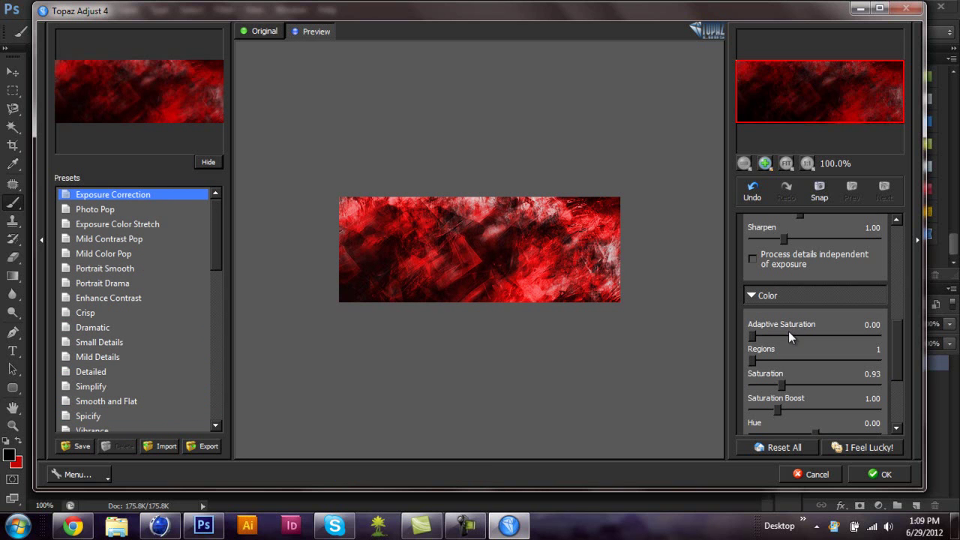
# Step: Compare Photo Pop, then apply the Exposure Color Stretch preset to the layer
pyautogui.click(131, 210)
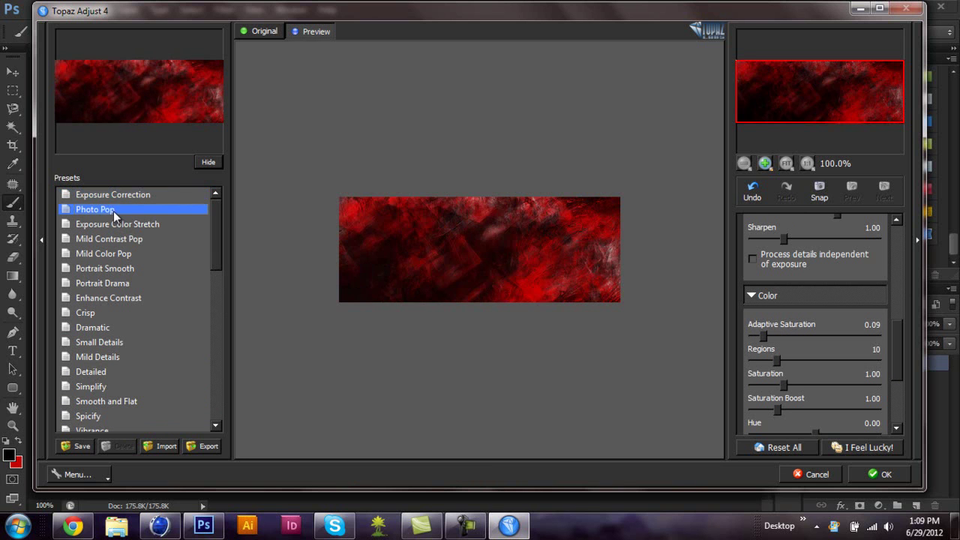
pyautogui.click(131, 197)
pyautogui.click(119, 227)
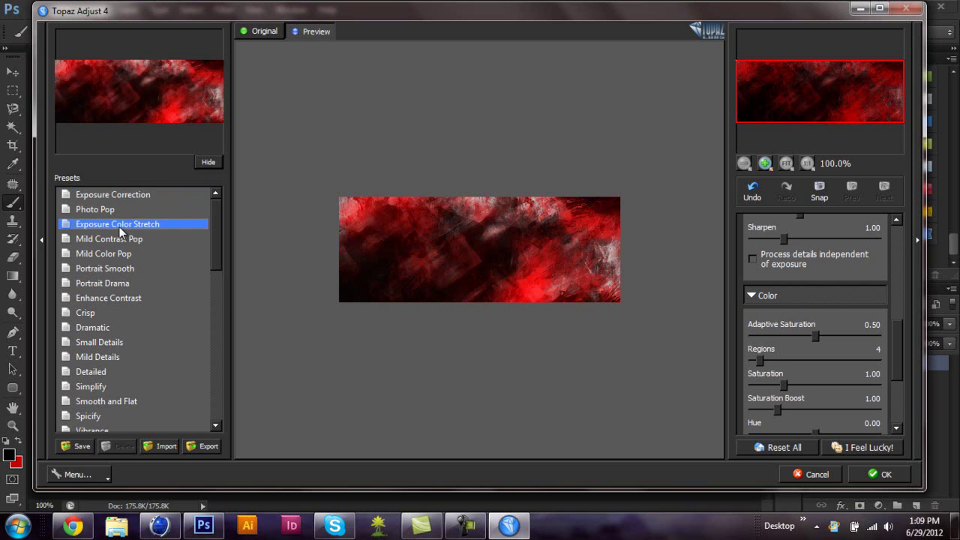
pyautogui.click(885, 475)
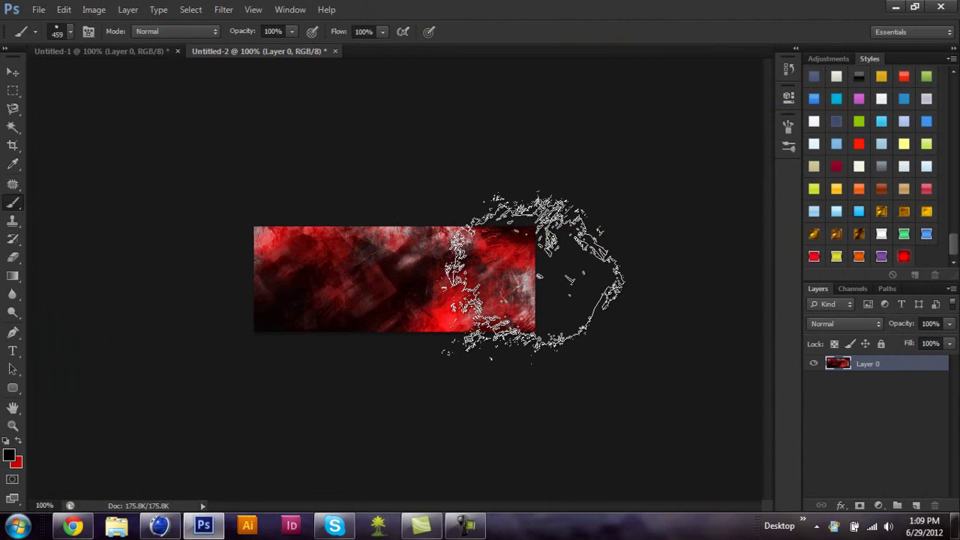
# Step: Run Filter > Topaz Labs > Topaz Detail 2 on the adjusted banner
pyautogui.click(223, 9)
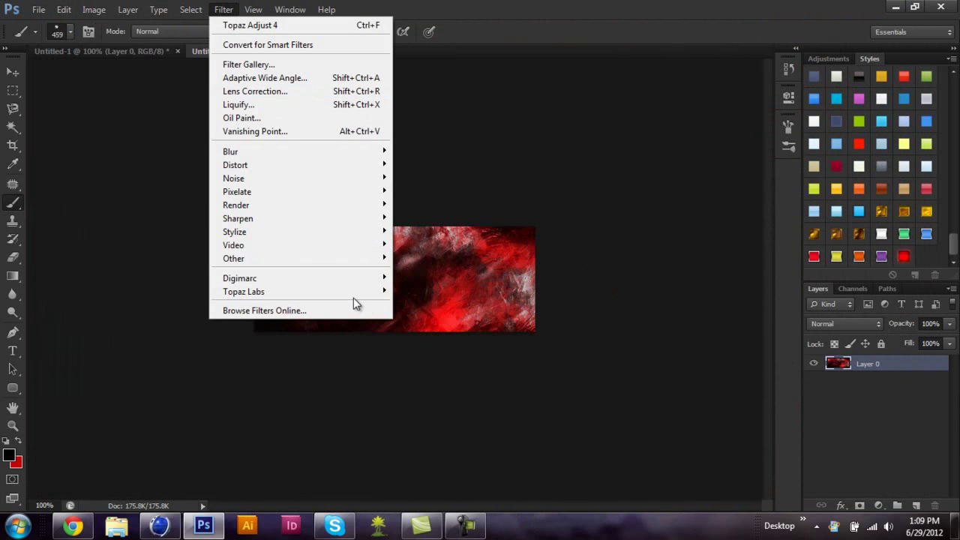
pyautogui.moveTo(354, 292)
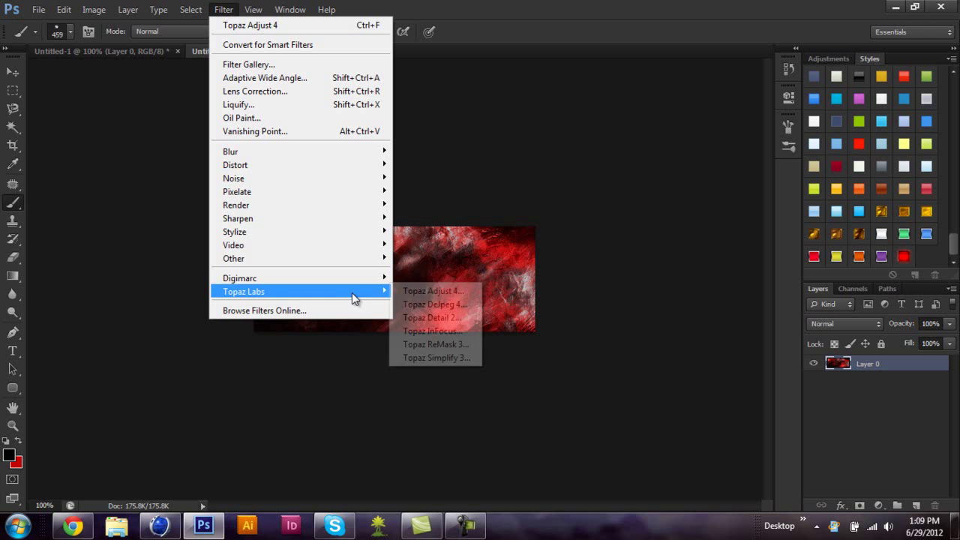
pyautogui.click(463, 324)
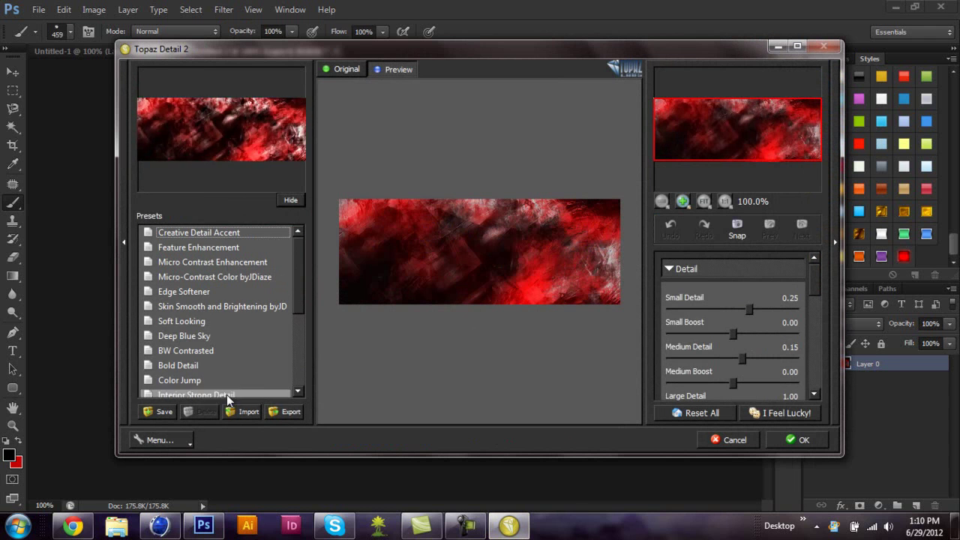
# Step: Preview Topaz Detail presets from Creative Detail Accent down through Soft Looking, BW Contrasted and Color Jump
pyautogui.scroll(-4, 226, 394)
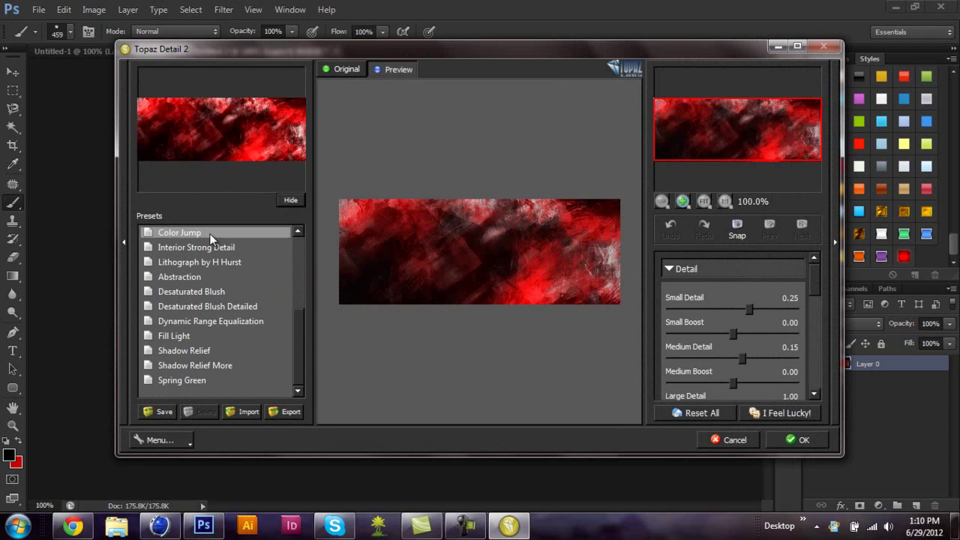
pyautogui.scroll(2, 212, 307)
pyautogui.moveTo(823, 282)
pyautogui.mouseDown()
pyautogui.moveTo(816, 383)
pyautogui.moveTo(816, 274)
pyautogui.mouseUp()
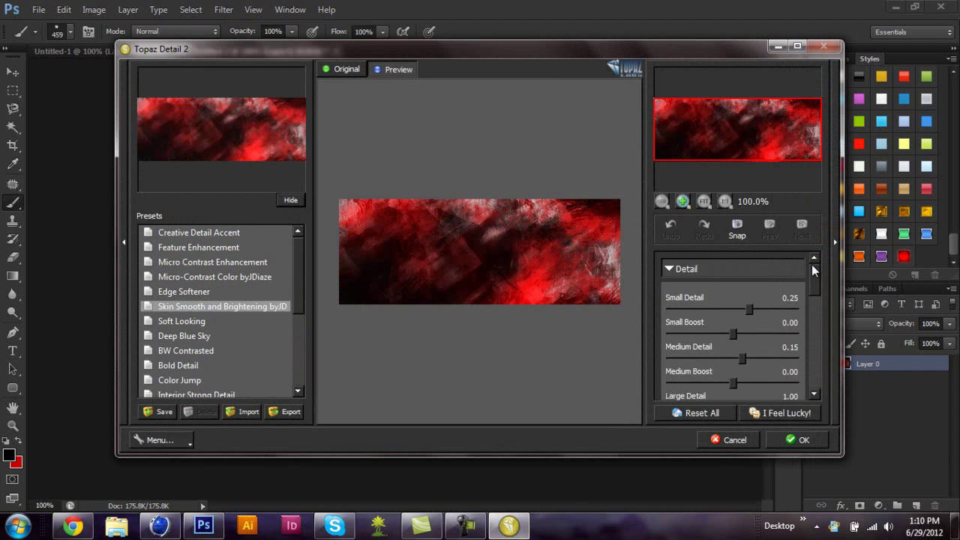
pyautogui.click(242, 232)
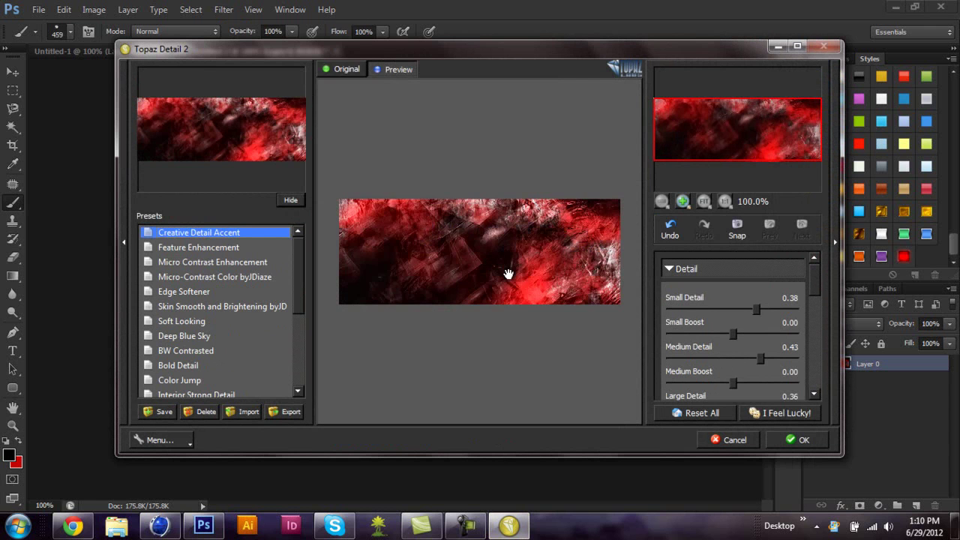
pyautogui.click(217, 248)
pyautogui.click(219, 262)
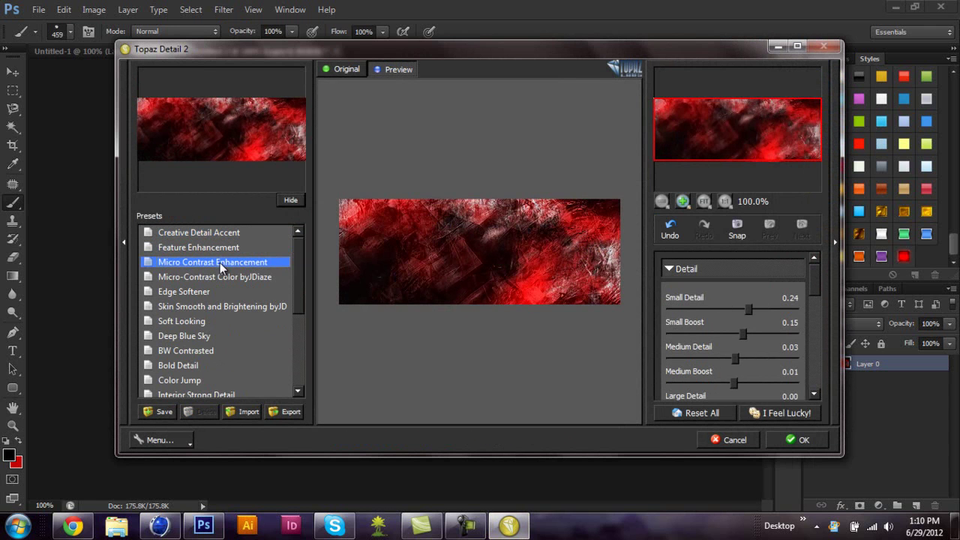
pyautogui.click(217, 277)
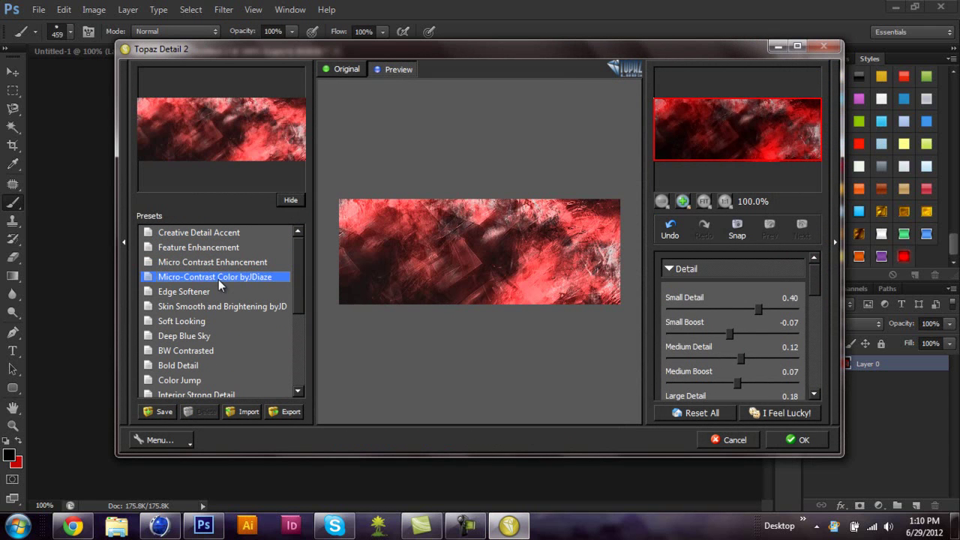
pyautogui.click(211, 291)
pyautogui.click(198, 307)
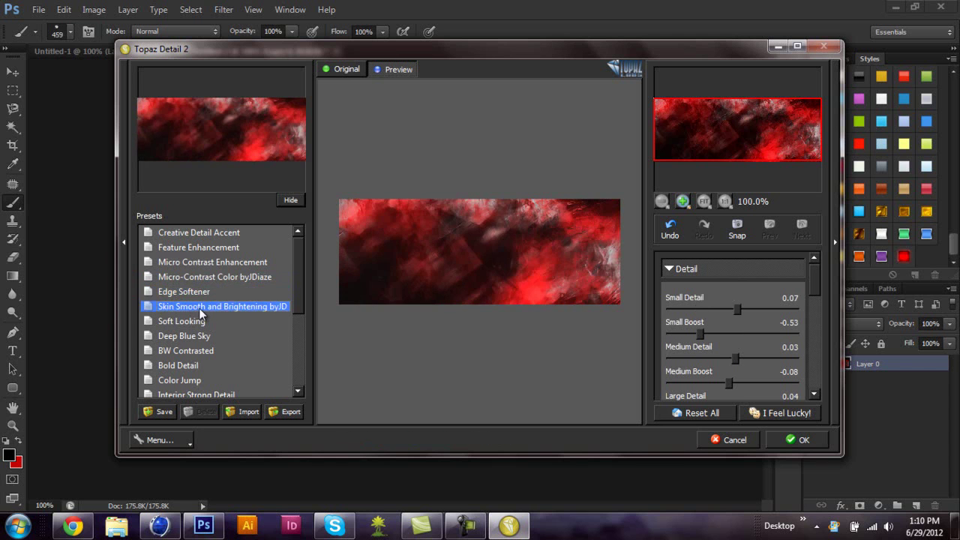
pyautogui.scroll(-1, 198, 307)
pyautogui.click(198, 276)
pyautogui.click(197, 293)
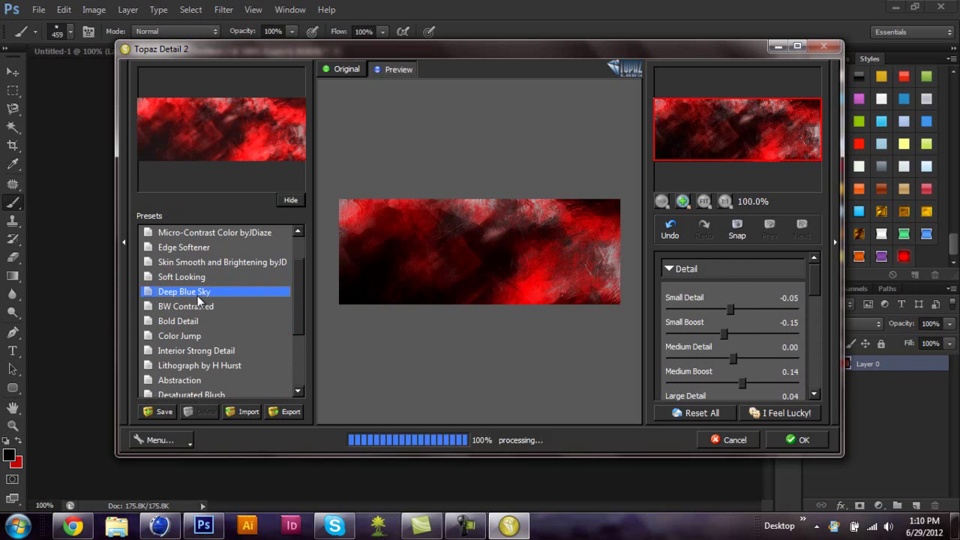
pyautogui.click(198, 308)
pyautogui.click(183, 333)
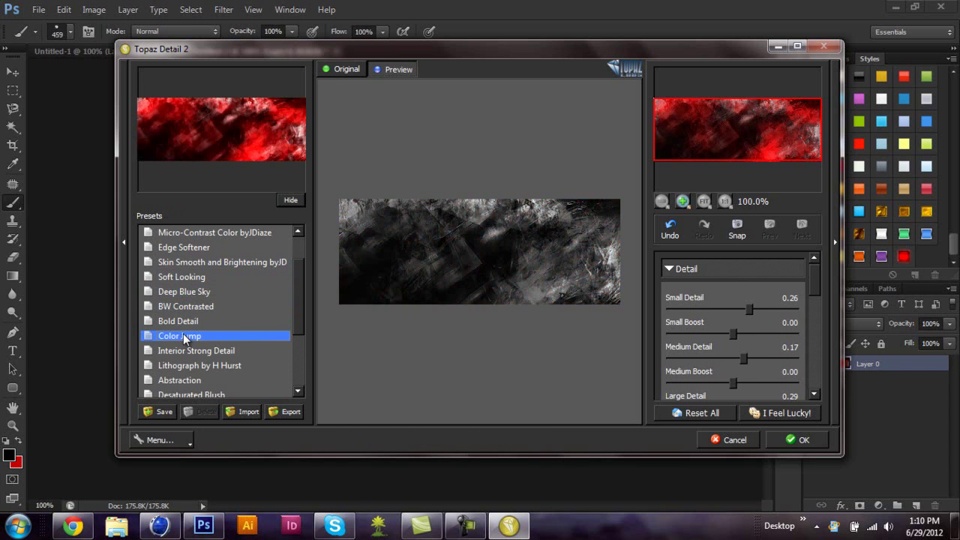
pyautogui.scroll(1, 183, 334)
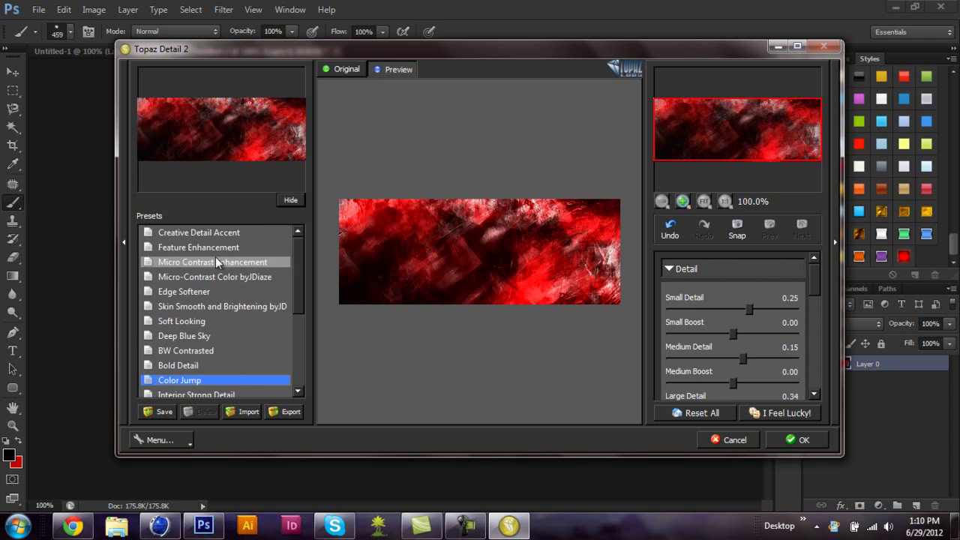
# Step: Compare Feature Enhancement, Fill Light and Bold Detail, then apply the Creative Detail Accent preset
pyautogui.click(216, 234)
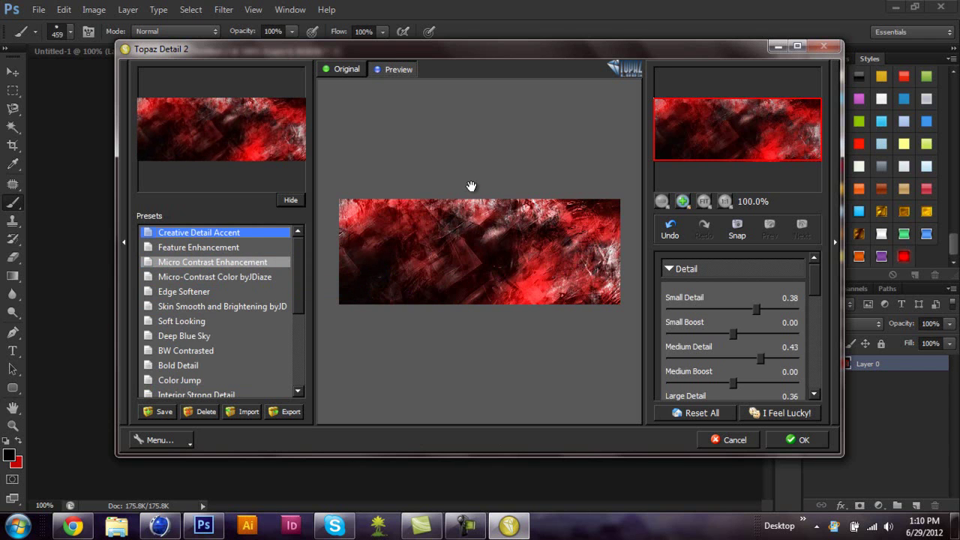
pyautogui.click(218, 250)
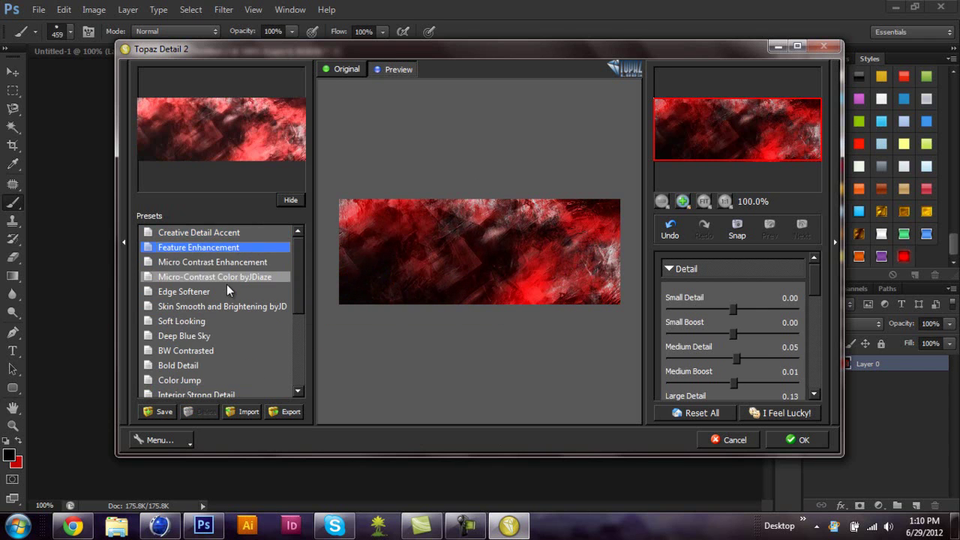
pyautogui.scroll(-4, 225, 292)
pyautogui.click(211, 336)
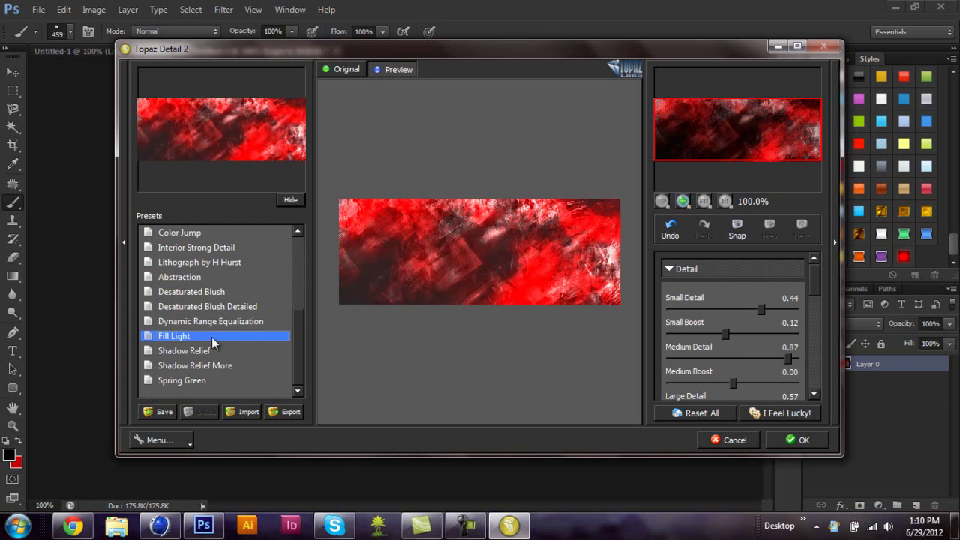
pyautogui.scroll(4, 211, 337)
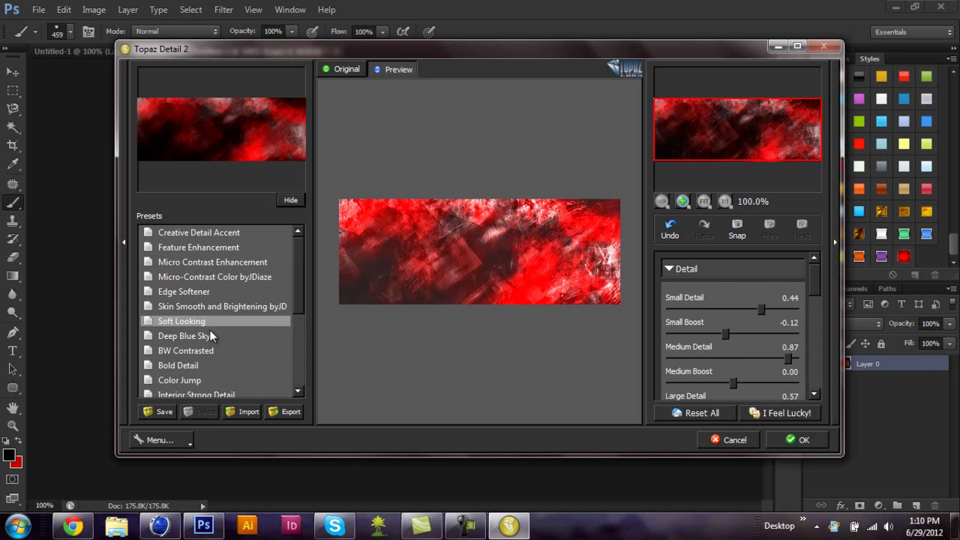
pyautogui.click(208, 335)
pyautogui.click(210, 320)
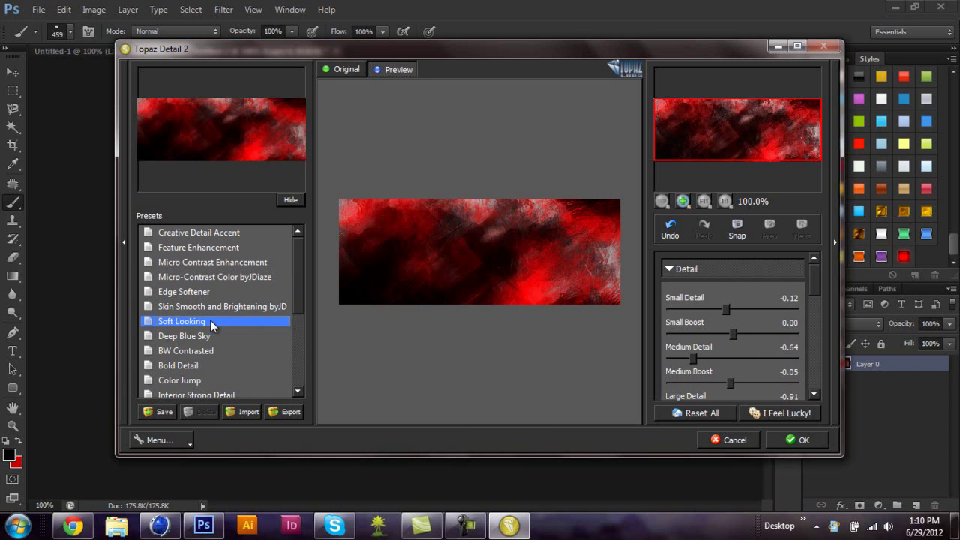
pyautogui.click(199, 364)
pyautogui.click(195, 383)
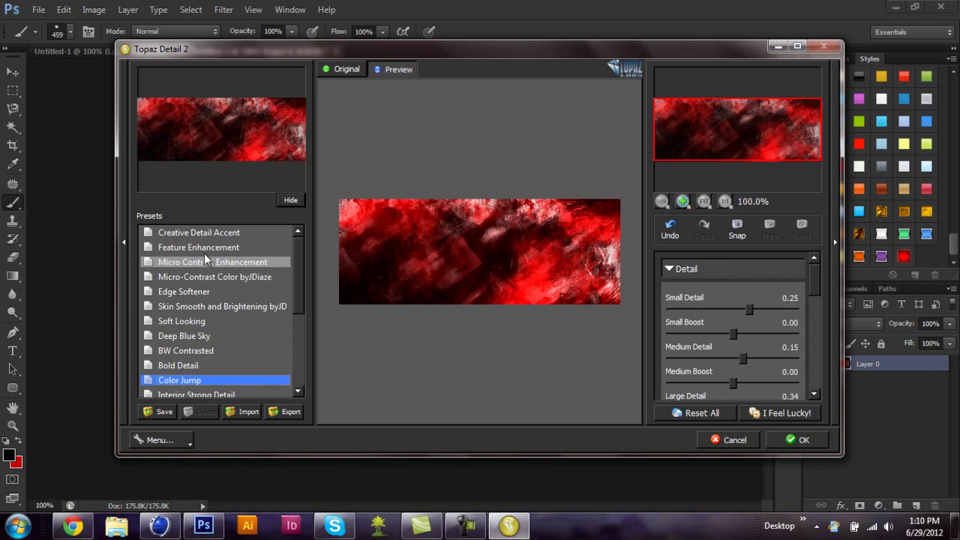
pyautogui.click(208, 235)
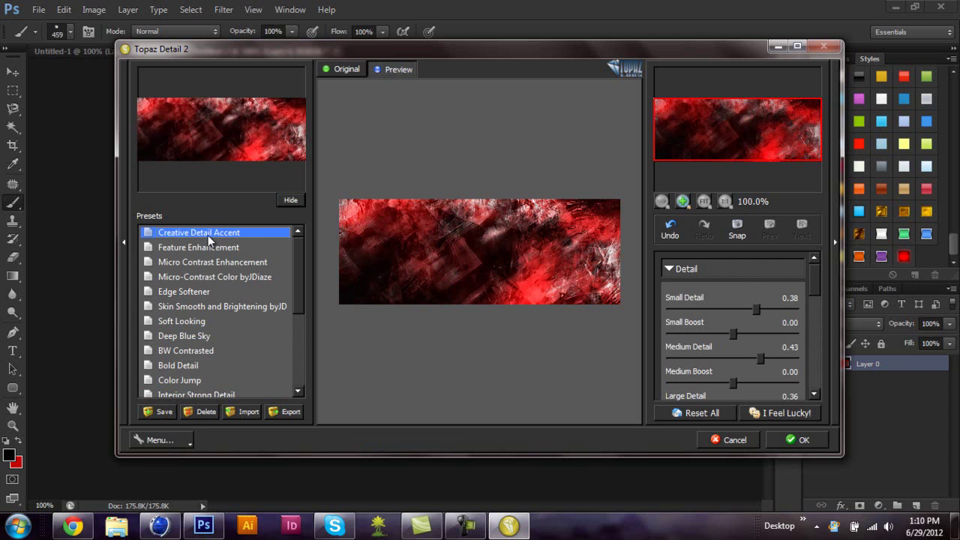
pyautogui.click(818, 442)
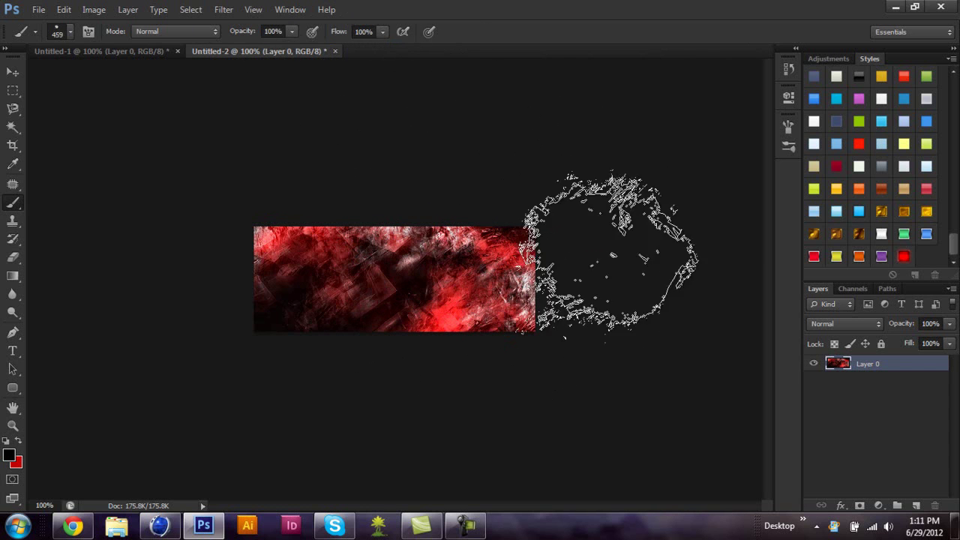
# Step: Switch to the Move tool and close the Untitled-2 document
pyautogui.click(13, 71)
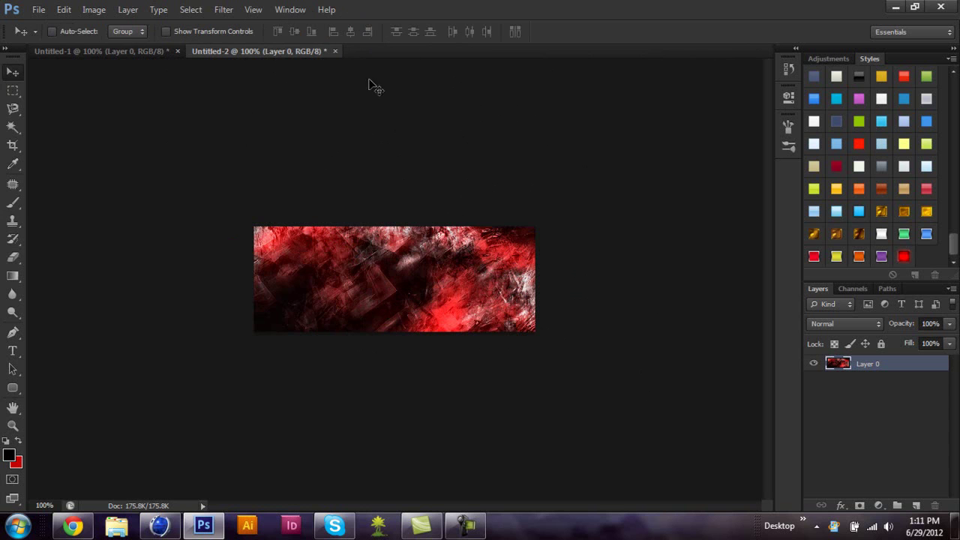
pyautogui.click(335, 51)
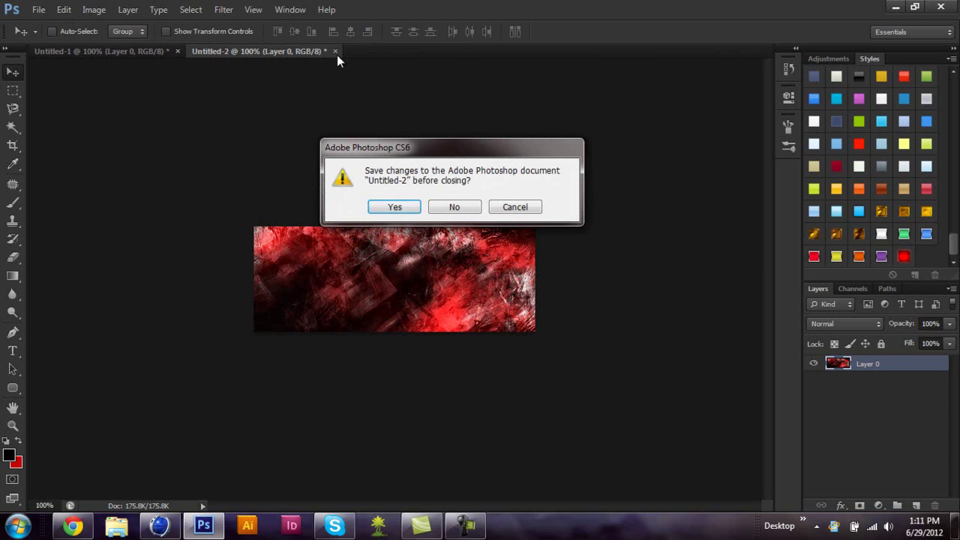
# Step: Close Untitled-2 without saving, and glance at the Layers blend-mode list without changing it
pyautogui.click(452, 212)
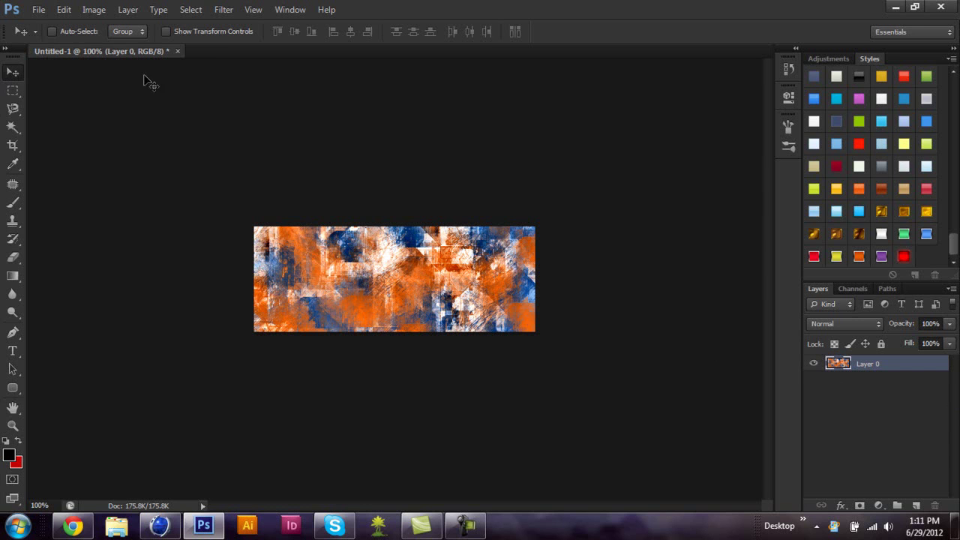
pyautogui.click(870, 324)
pyautogui.click(932, 378)
# Step: Duplicate Layer 0 as 'Layer 0 copy' and set the copy to Overlay
pyautogui.rightClick(876, 364)
pyautogui.click(765, 69)
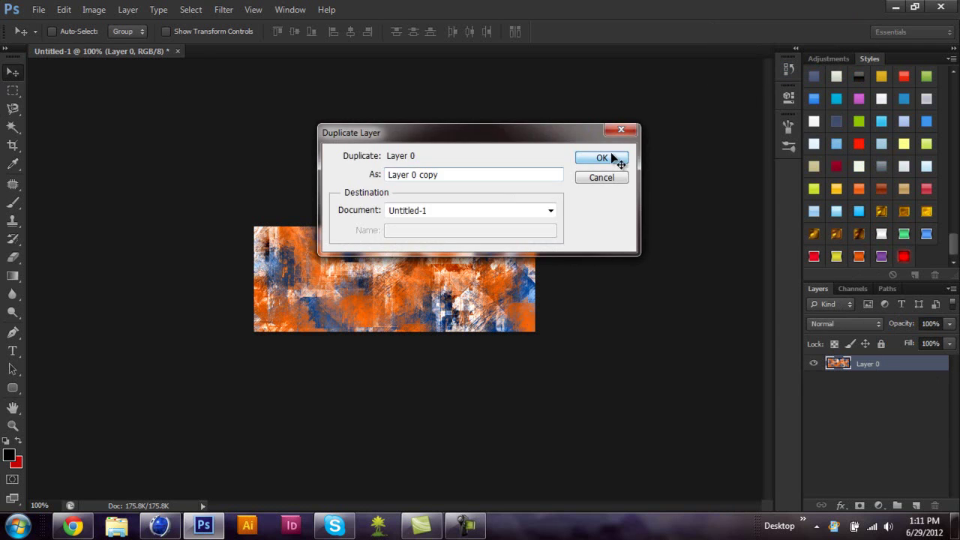
pyautogui.click(613, 157)
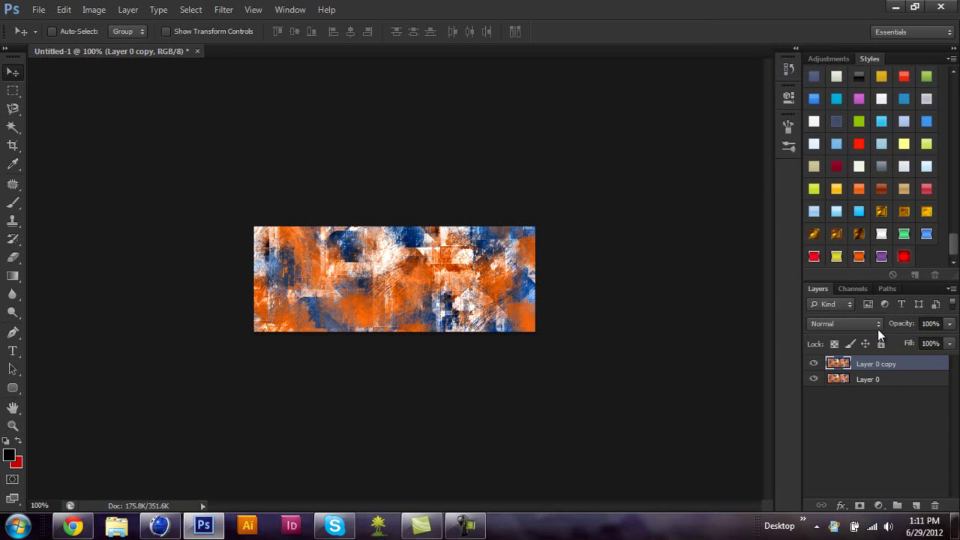
pyautogui.click(877, 324)
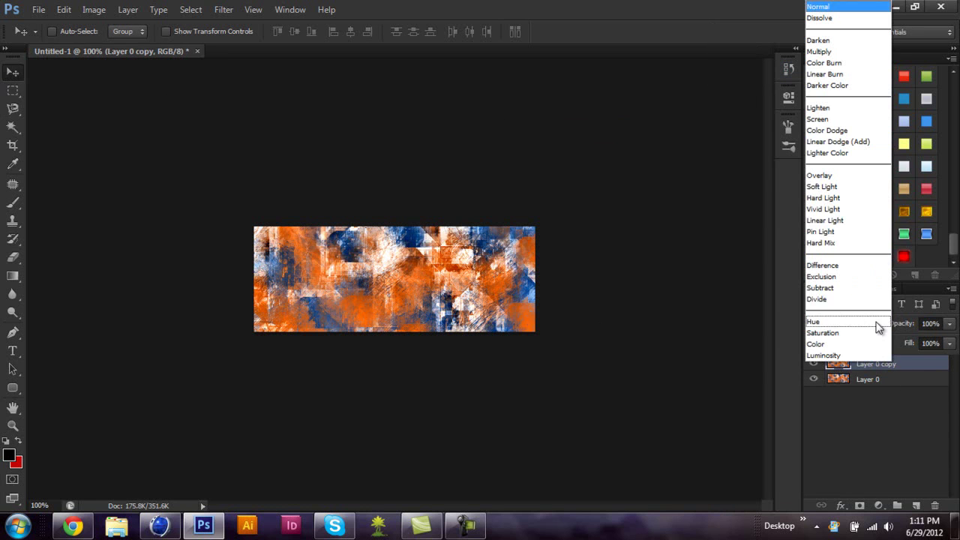
pyautogui.click(832, 176)
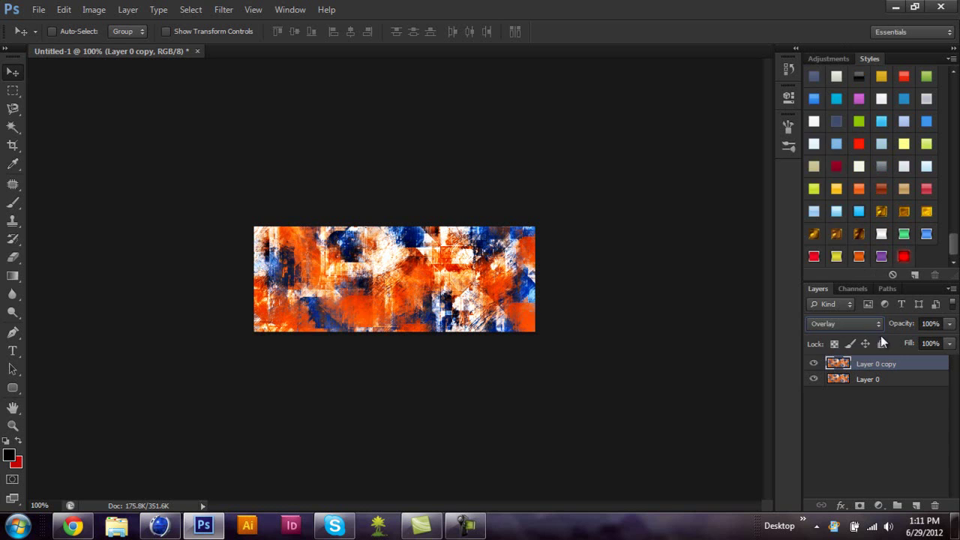
# Step: Try Hard Light, Soft Light and Vivid Light blend modes on the copy
pyautogui.click(869, 323)
pyautogui.click(832, 198)
pyautogui.click(869, 321)
pyautogui.click(841, 214)
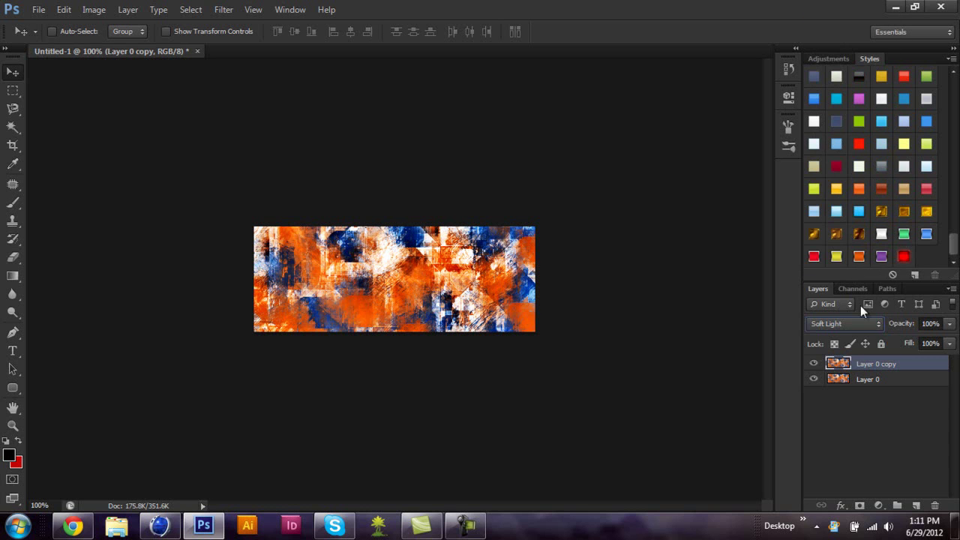
pyautogui.click(863, 324)
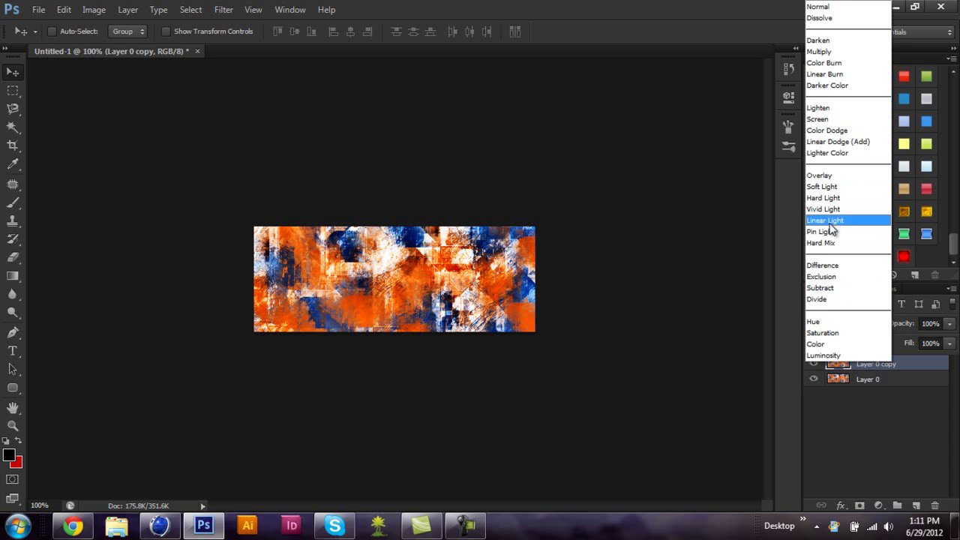
pyautogui.click(834, 216)
pyautogui.click(855, 323)
pyautogui.click(846, 209)
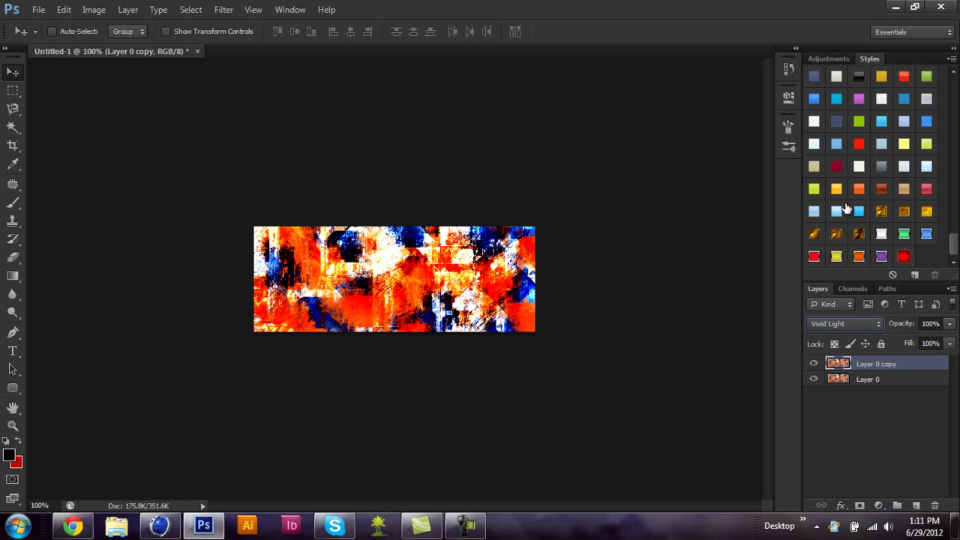
# Step: Compare Soft Light against Hard Light and settle the copy on Soft Light
pyautogui.click(878, 319)
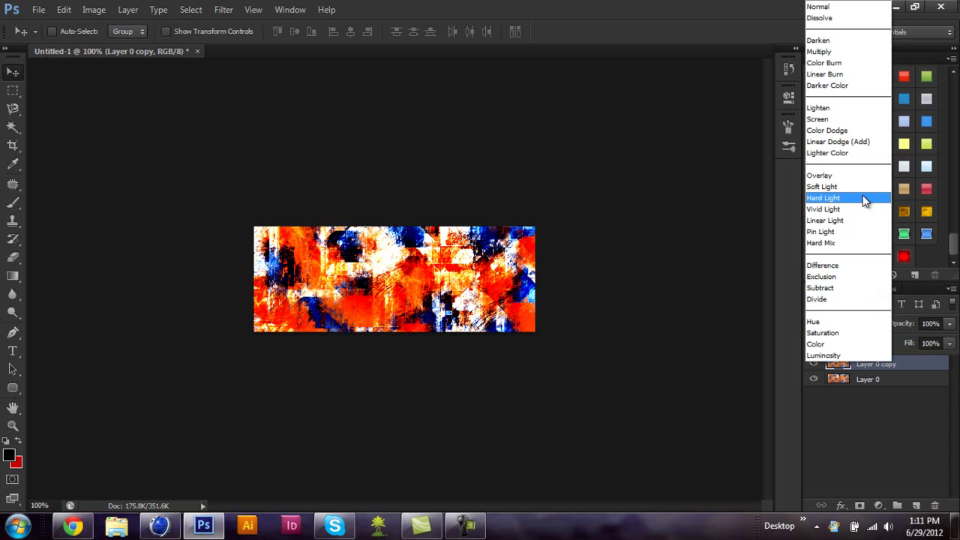
pyautogui.click(851, 187)
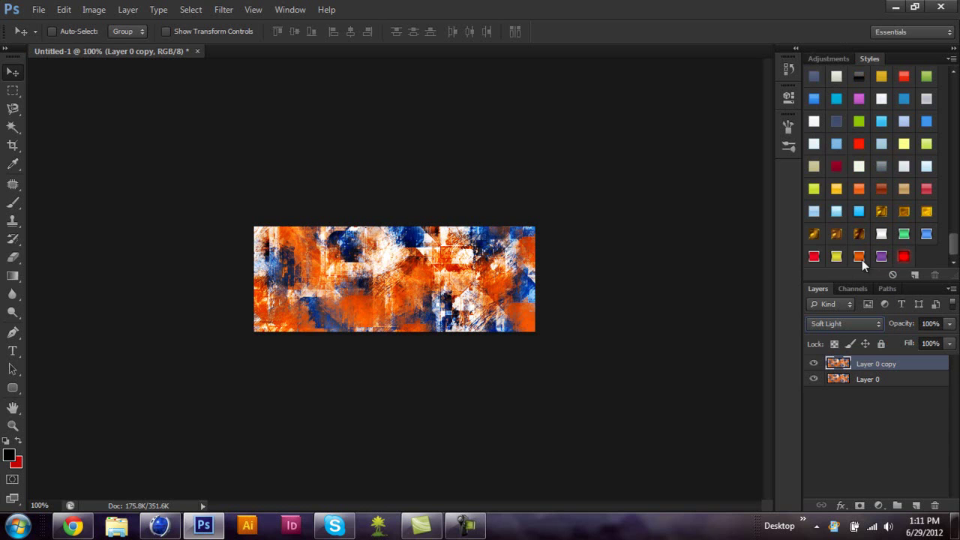
pyautogui.click(875, 322)
pyautogui.click(849, 199)
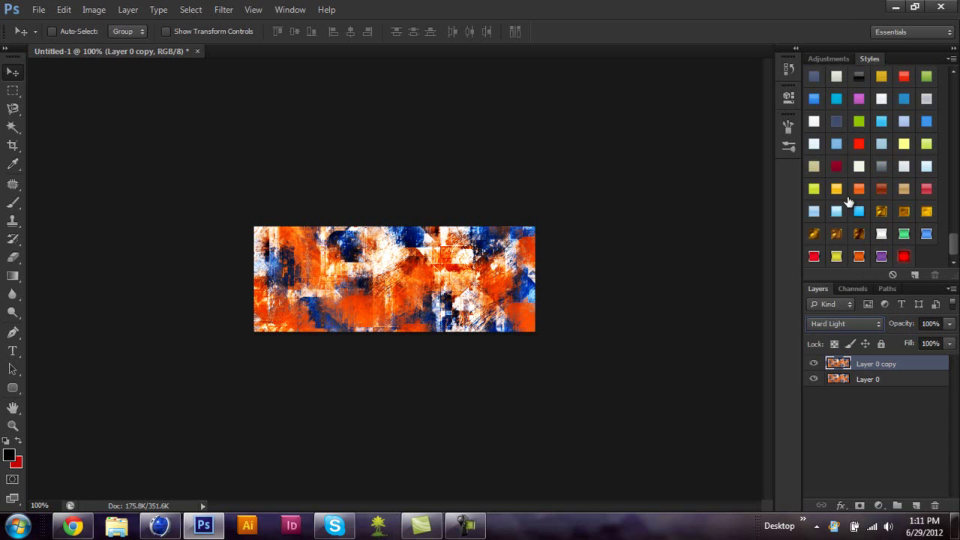
pyautogui.click(863, 319)
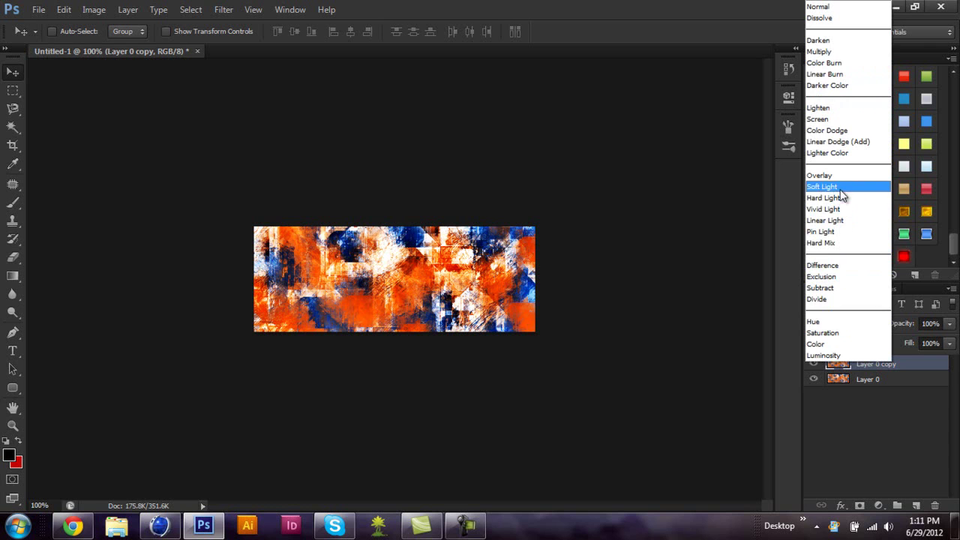
pyautogui.click(845, 187)
pyautogui.click(877, 319)
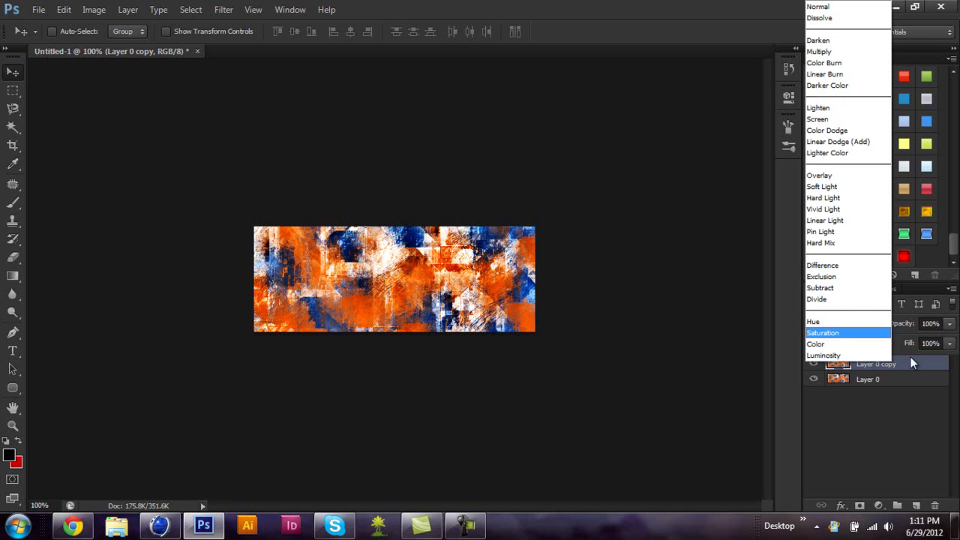
pyautogui.click(724, 325)
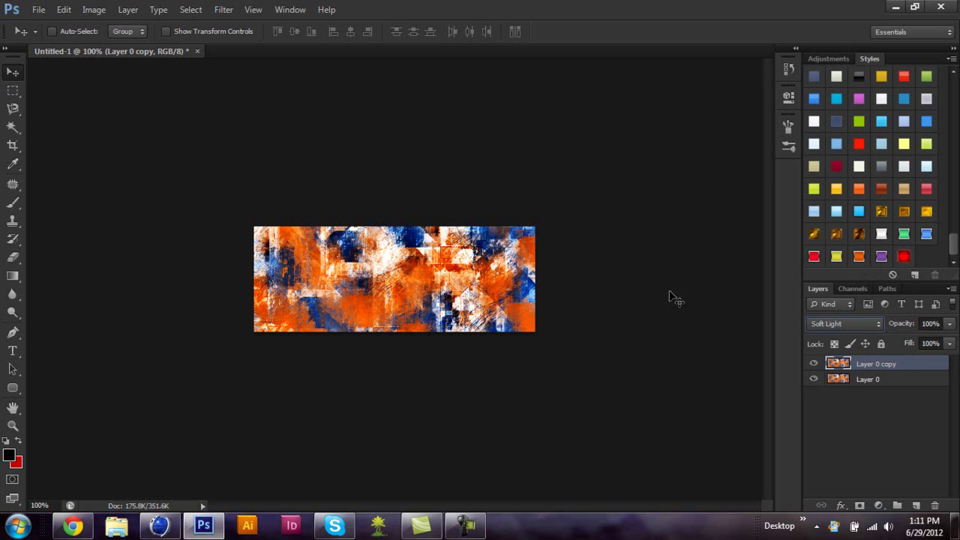
# Step: Stack more layer copies with Ctrl+J, up to Layer 0 copy 8
pyautogui.hotkey('ctrl', 'j')
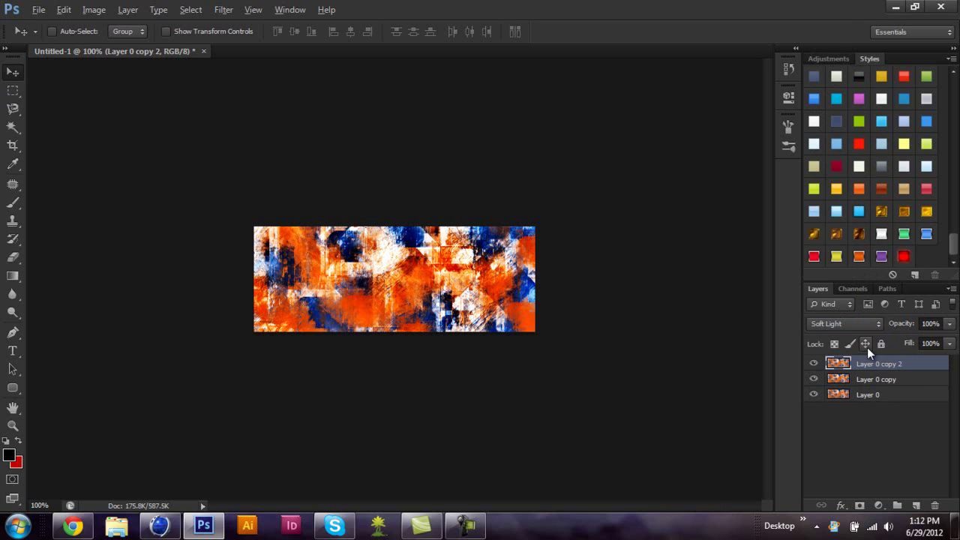
pyautogui.hotkey('ctrl', 'j')
pyautogui.hotkey('ctrl', 'j')
pyautogui.hotkey('ctrl', 'j')
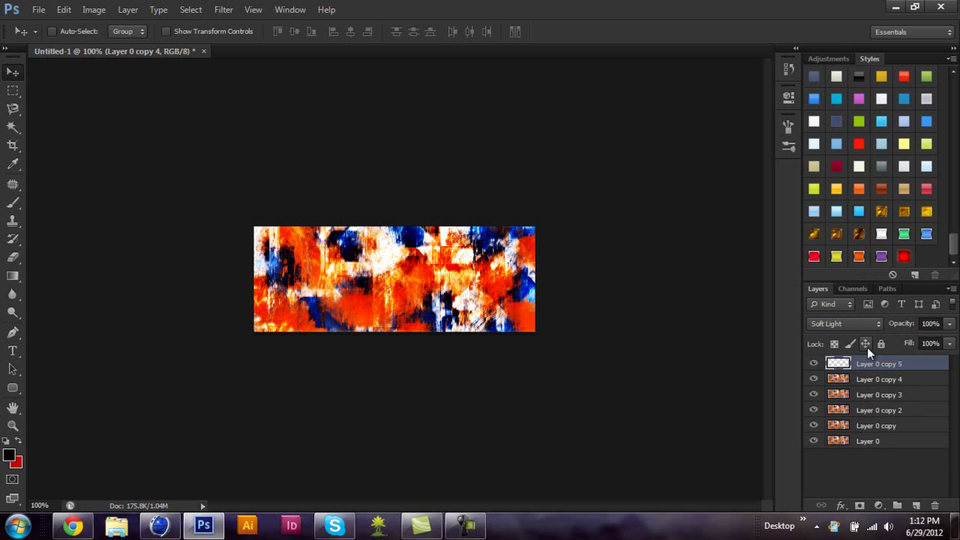
pyautogui.hotkey('ctrl', 'j')
pyautogui.hotkey('ctrl', 'j')
pyautogui.hotkey('ctrl', 'j')
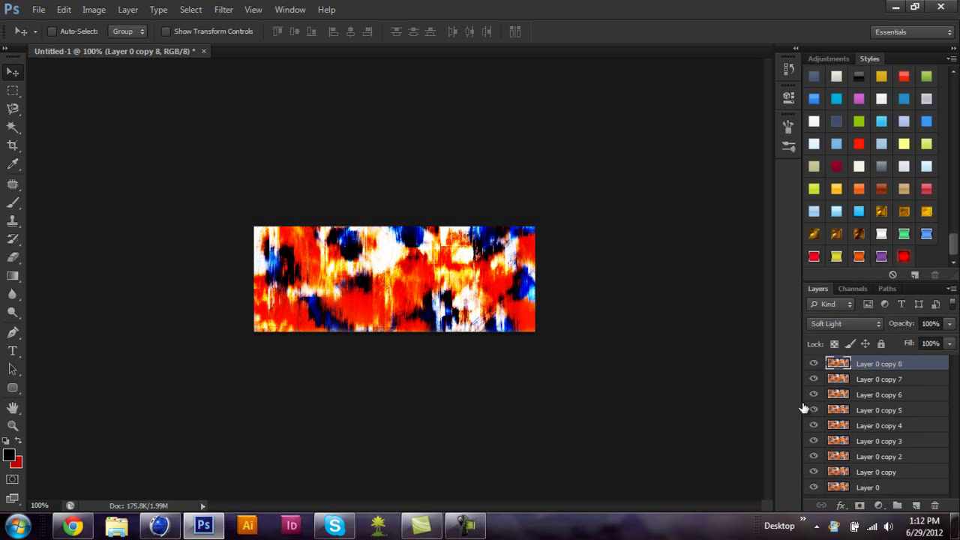
# Step: Select all the copy layers, excluding Layer 0, and delete them
pyautogui.keyDown('ctrl'); pyautogui.click(907, 486); pyautogui.keyUp('ctrl')
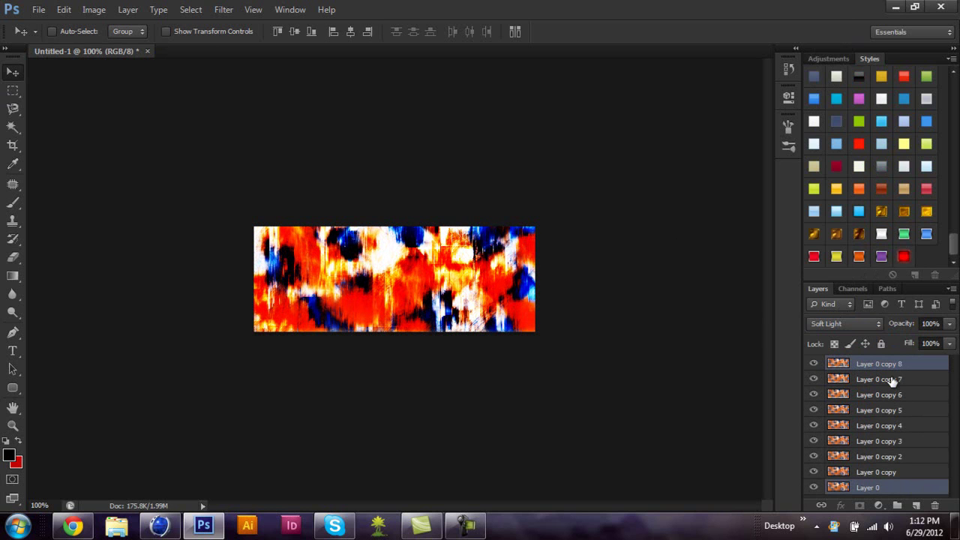
pyautogui.keyDown('shift'); pyautogui.click(892, 379); pyautogui.keyUp('shift')
pyautogui.keyDown('shift'); pyautogui.click(914, 471); pyautogui.keyUp('shift')
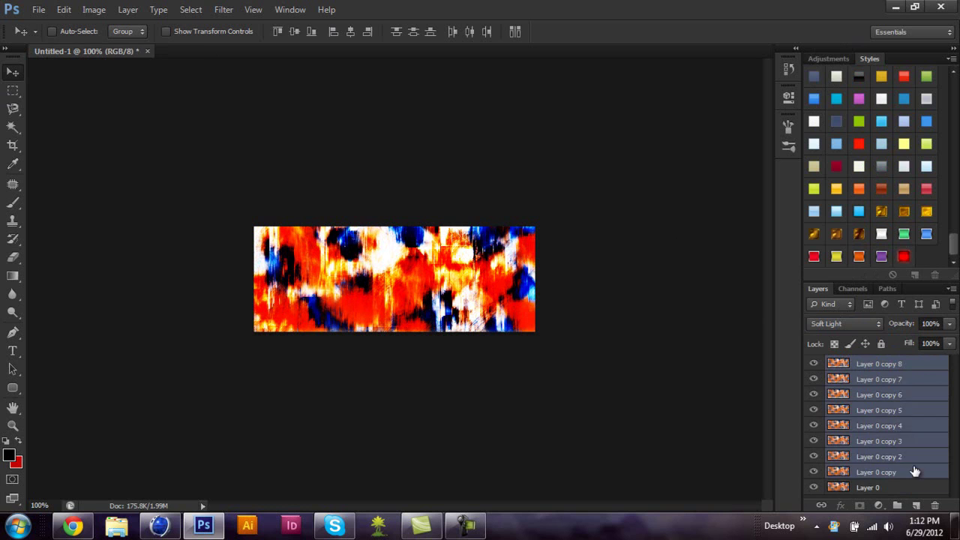
pyautogui.press('Delete')
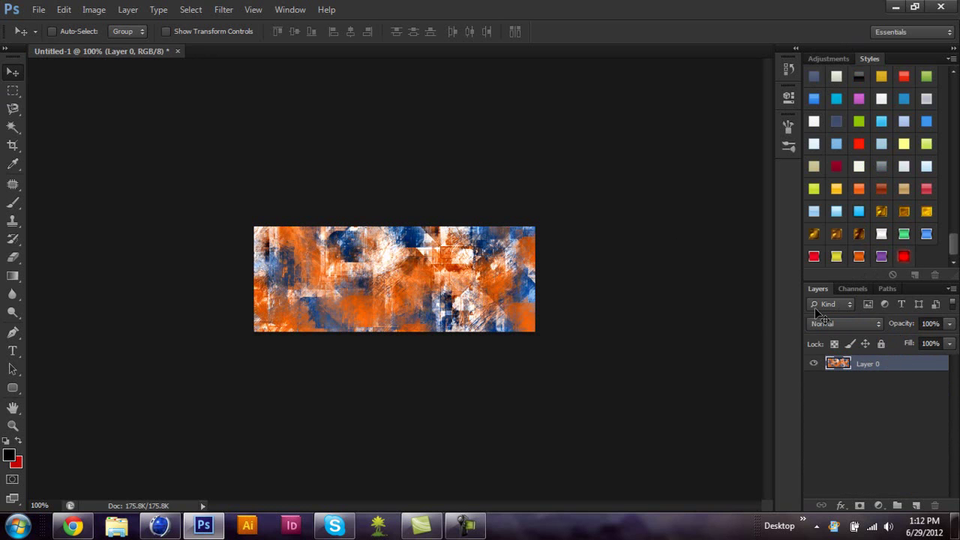
pyautogui.click(13, 202)
pyautogui.click(224, 9)
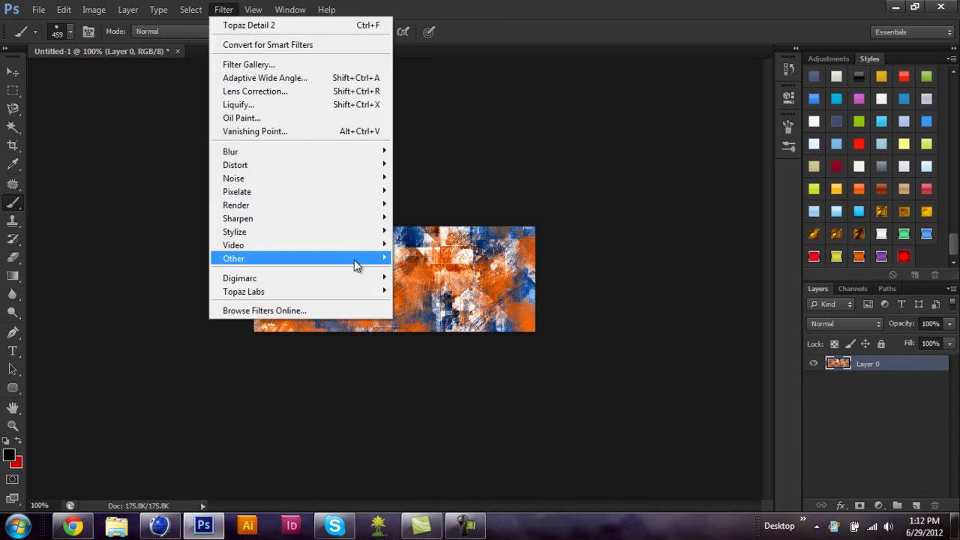
pyautogui.click(11, 73)
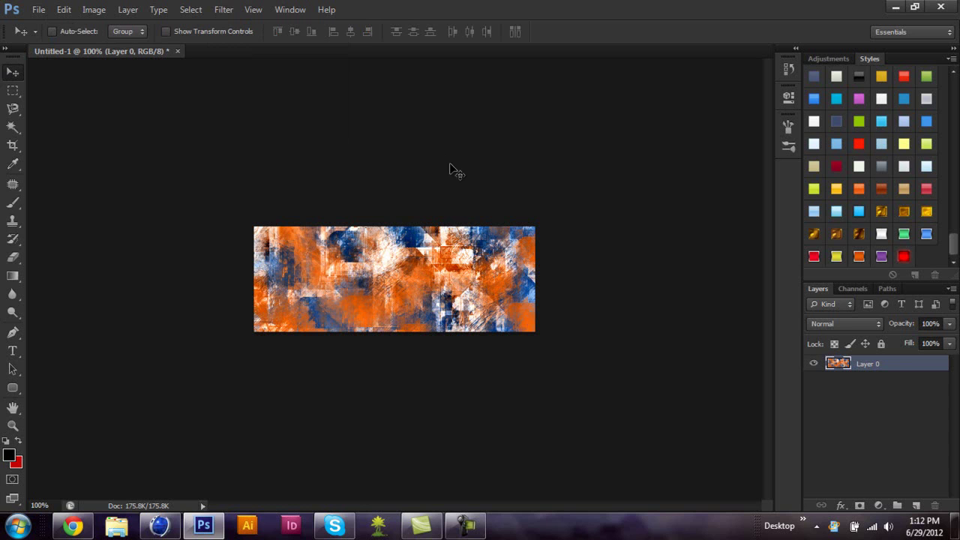